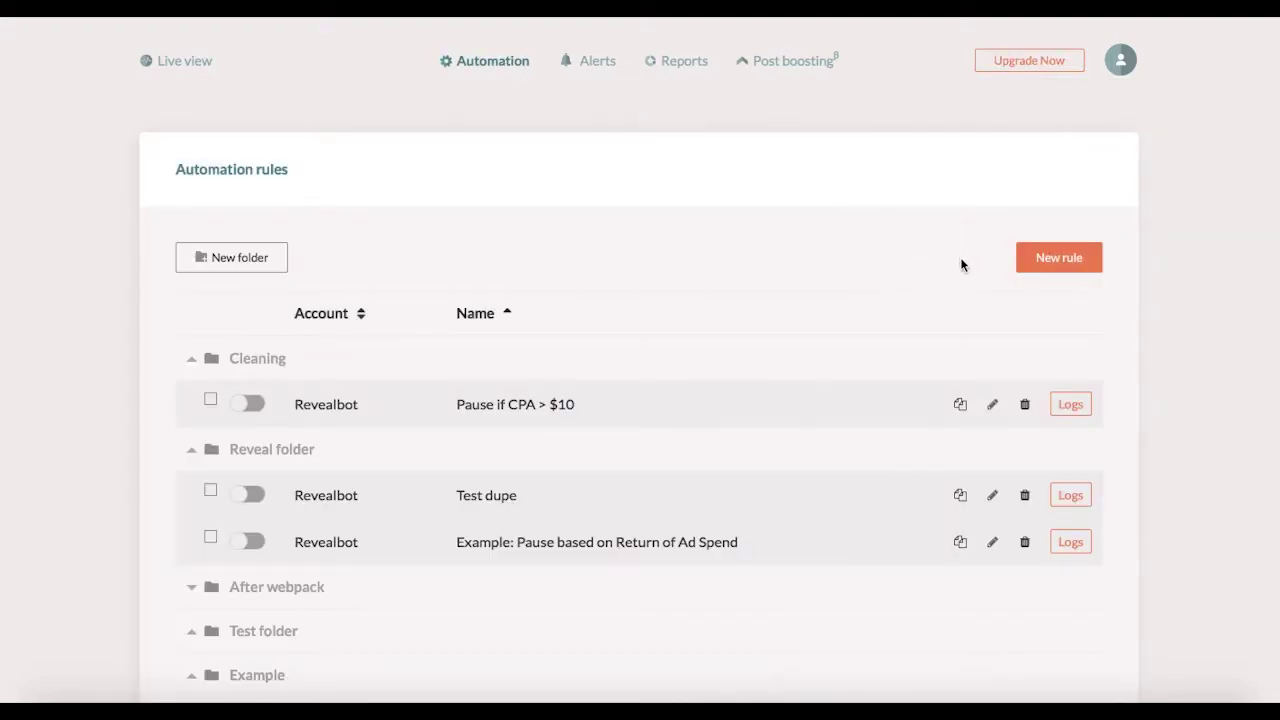
Create a new automation rule named "Pause No Link Clicks" for the Revealbot ad account
{"action": "left_click", "coordinate": [1058, 264]}
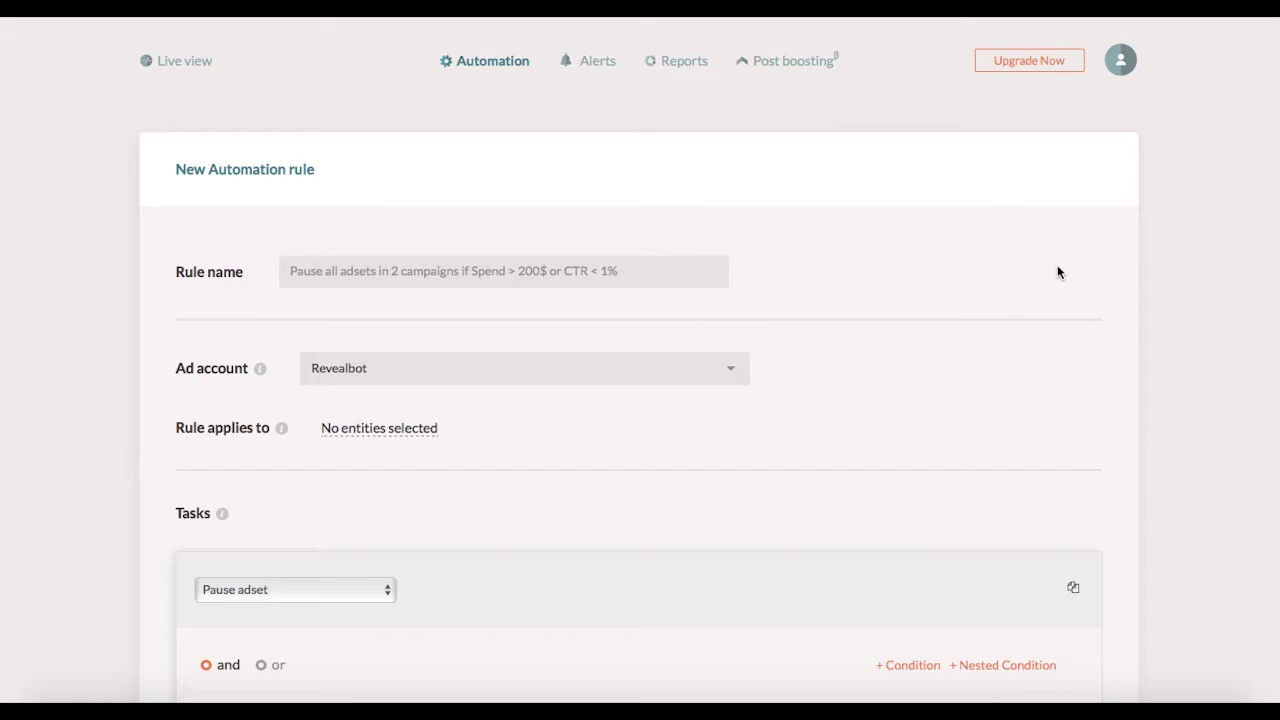
{"action": "left_click", "coordinate": [290, 271]}
{"action": "type", "text": "Pause"}
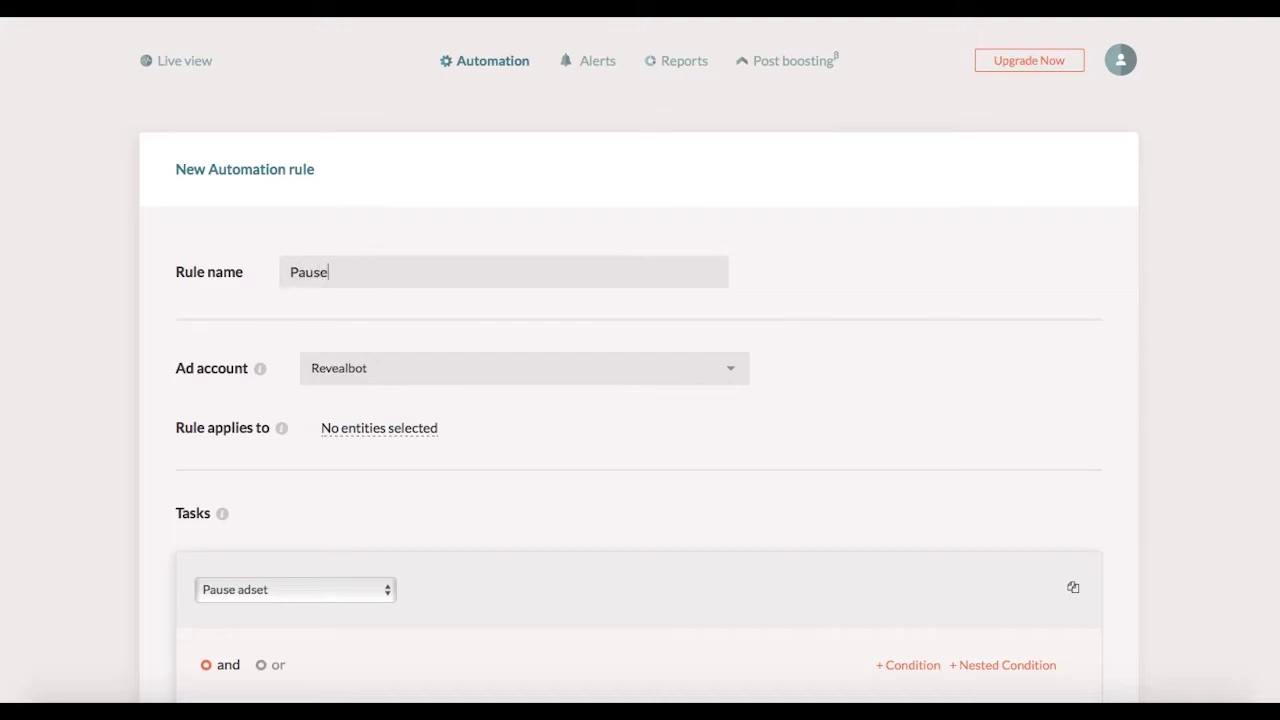
{"action": "type", "text": " No Link Clicks"}
{"action": "left_click", "coordinate": [669, 374]}
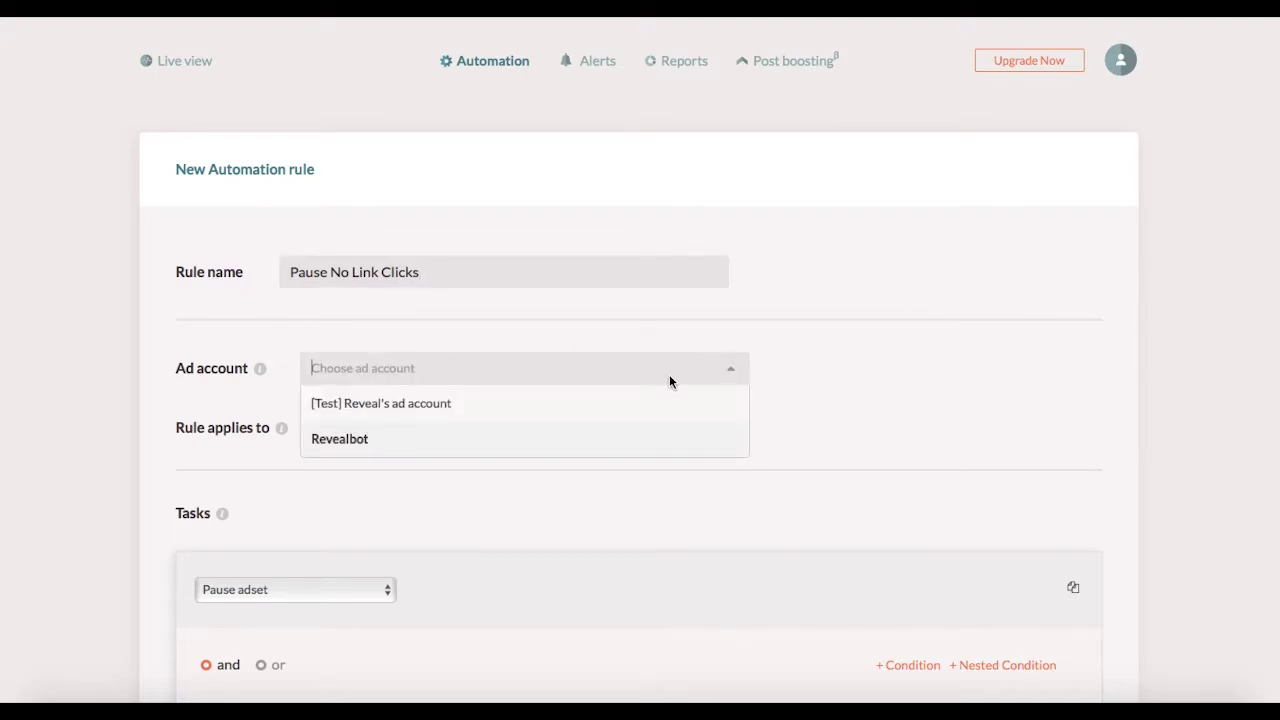
{"action": "left_click", "coordinate": [422, 456]}
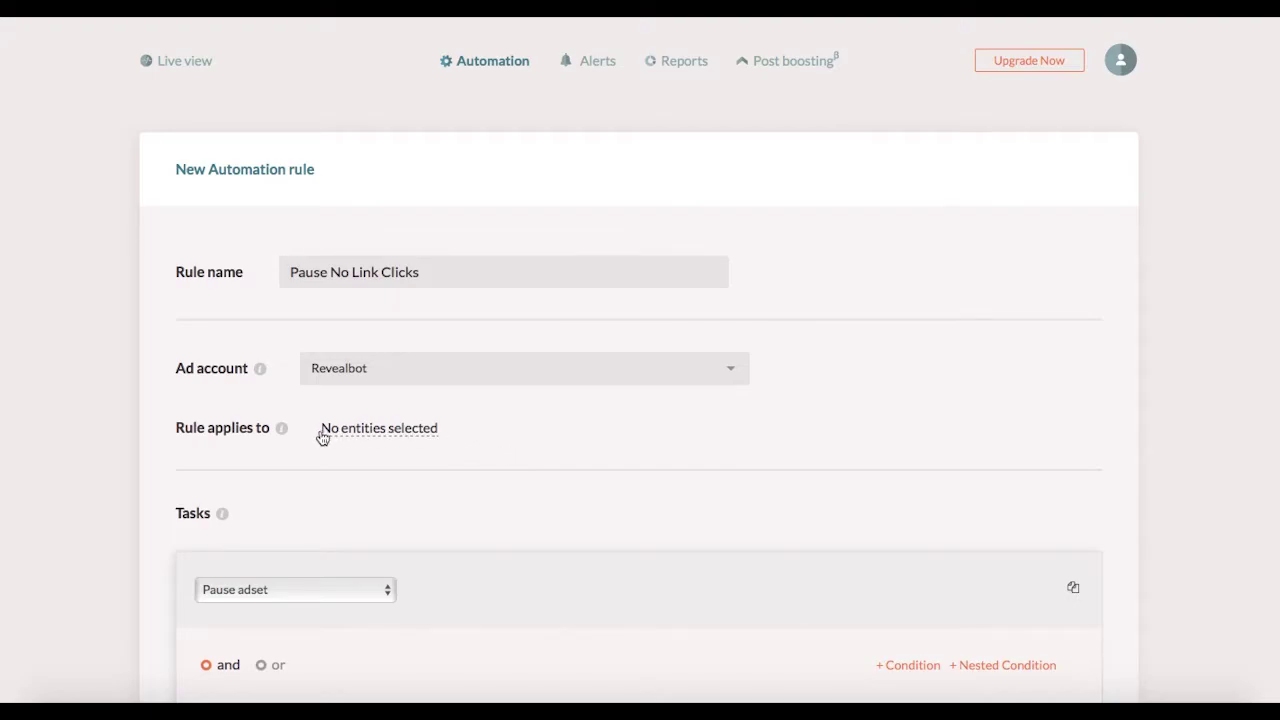
Open the selection of entities the rule applies to and review the advert set level with specific items
{"action": "left_click", "coordinate": [371, 443]}
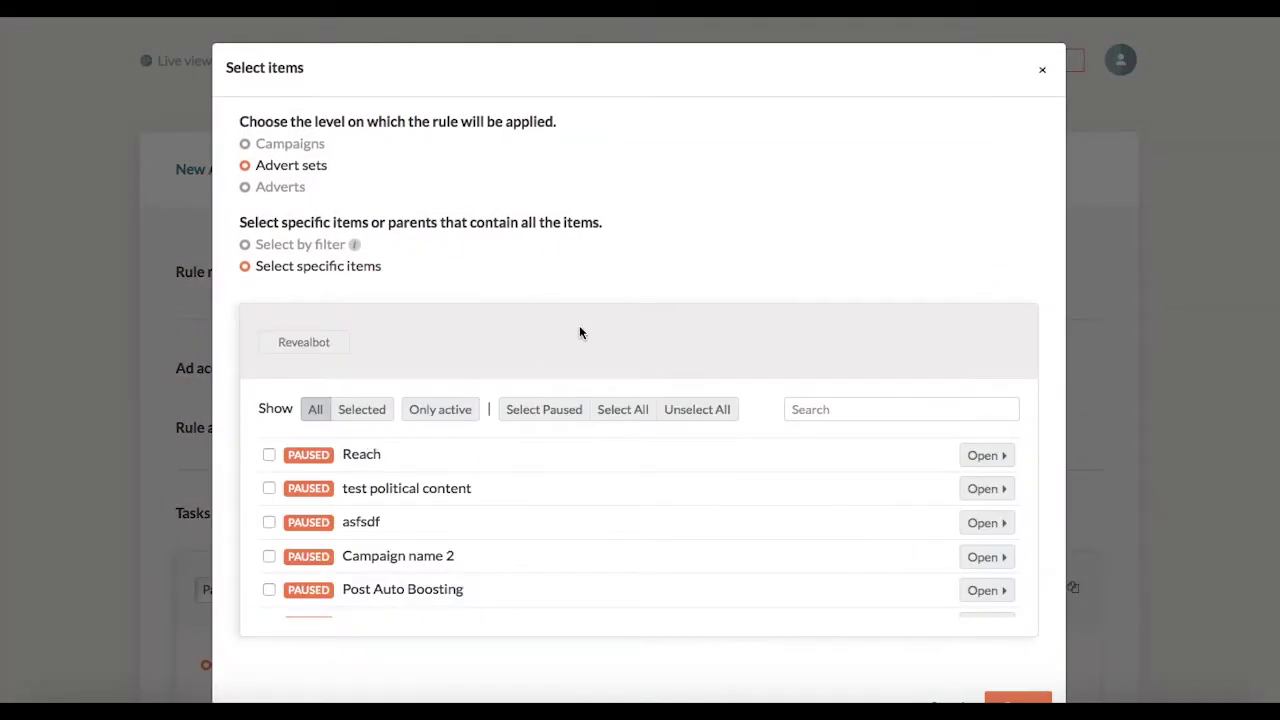
{"action": "left_click_drag", "start_coordinate": [250, 166], "coordinate": [330, 168]}
{"action": "left_click", "coordinate": [349, 174]}
{"action": "left_click_drag", "start_coordinate": [258, 271], "coordinate": [397, 271]}
{"action": "left_click", "coordinate": [397, 271]}
{"action": "scroll", "coordinate": [420, 492], "scroll_direction": "down", "scroll_amount": 3}
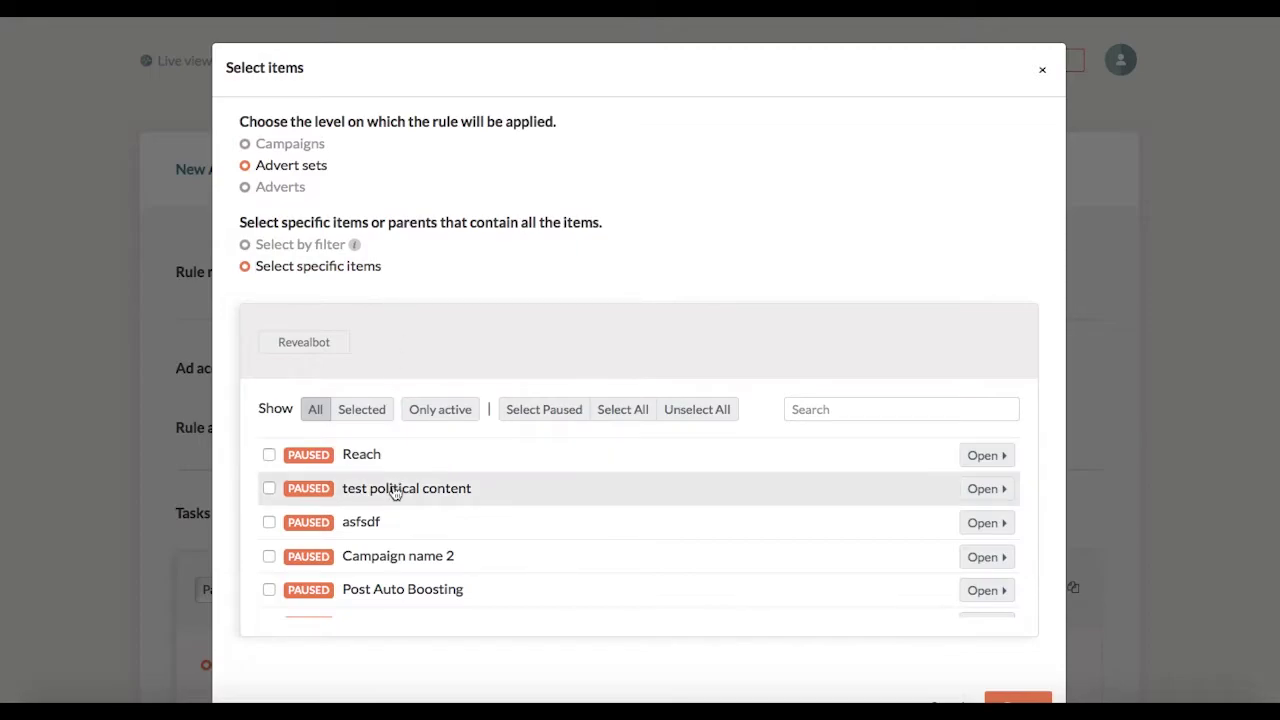
{"action": "scroll", "coordinate": [397, 492], "scroll_direction": "up", "scroll_amount": 5}
Select the "test political content" campaign and both ad sets inside the Post Auto Boosting campaign
{"action": "left_click", "coordinate": [269, 488]}
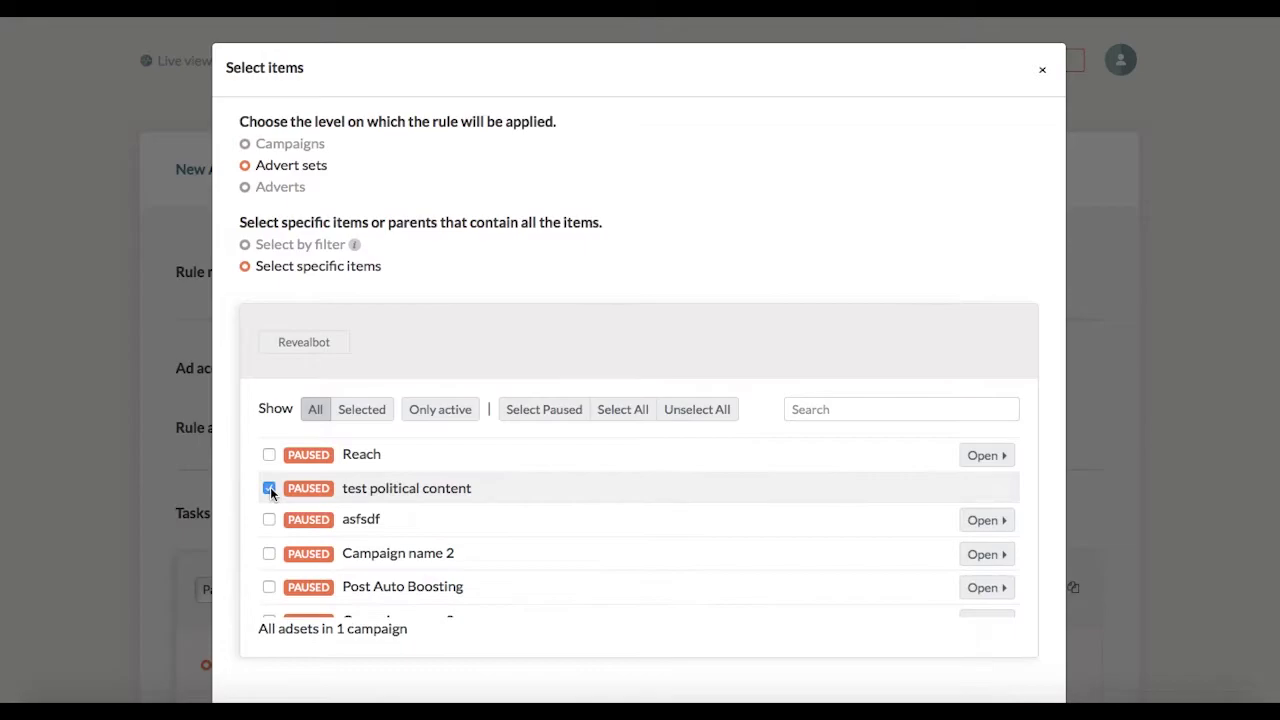
{"action": "left_click_drag", "start_coordinate": [257, 630], "coordinate": [421, 635]}
{"action": "left_click", "coordinate": [421, 635]}
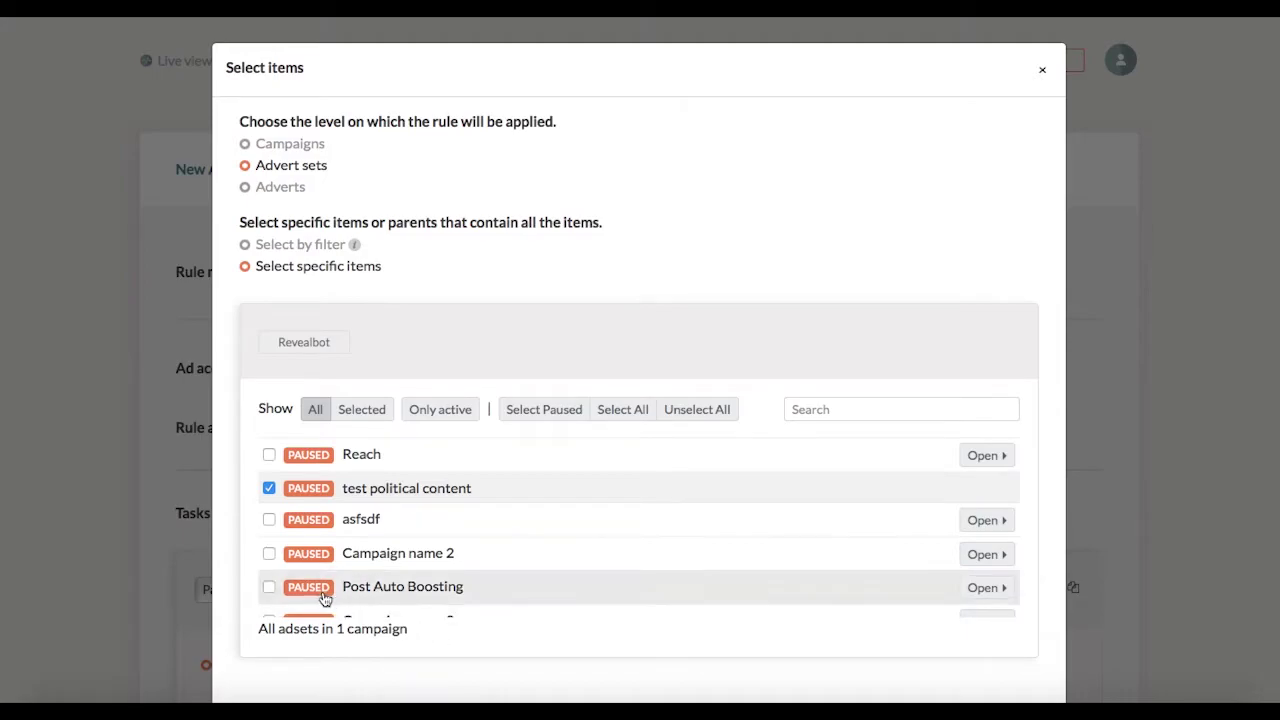
{"action": "left_click", "coordinate": [977, 589]}
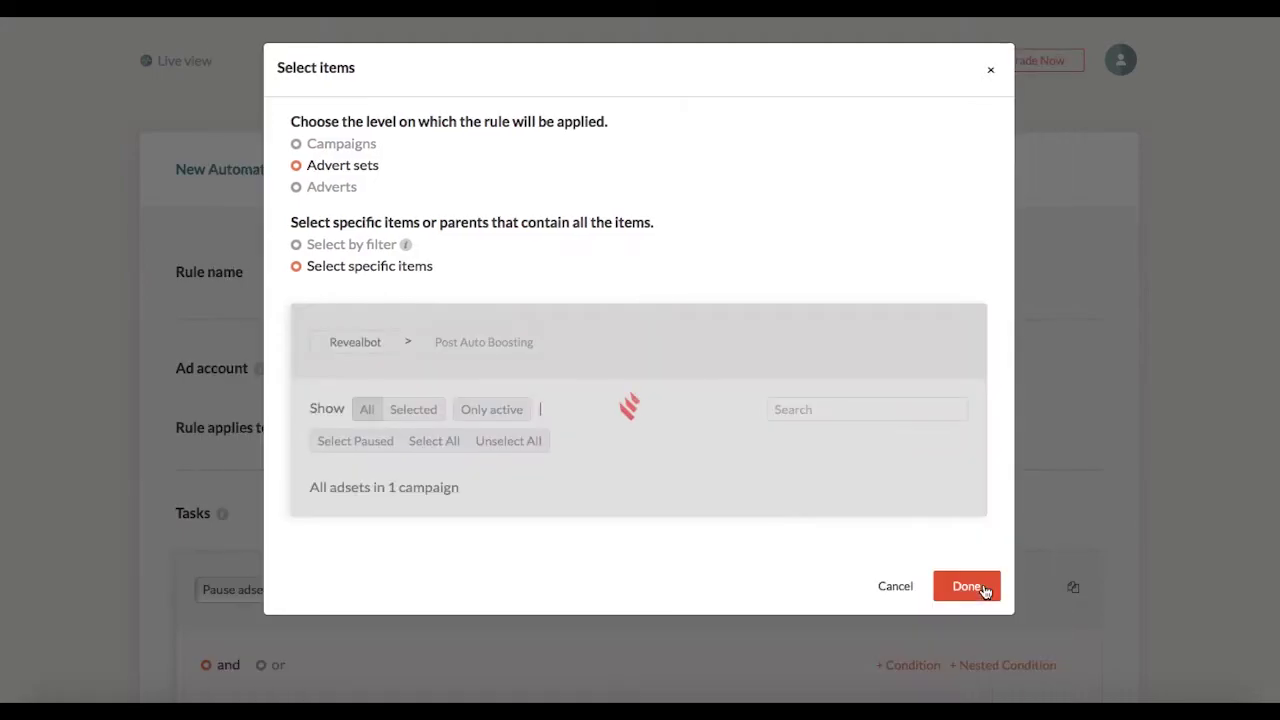
{"action": "left_click", "coordinate": [269, 455]}
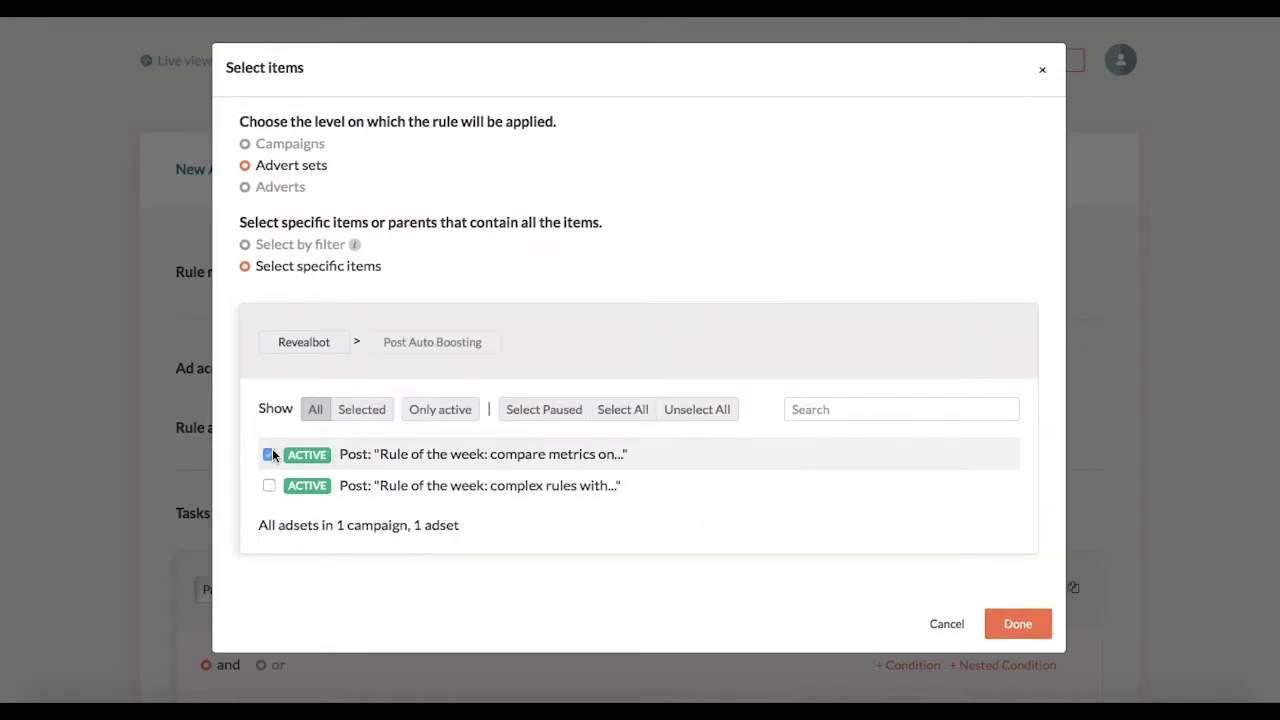
{"action": "left_click", "coordinate": [269, 485]}
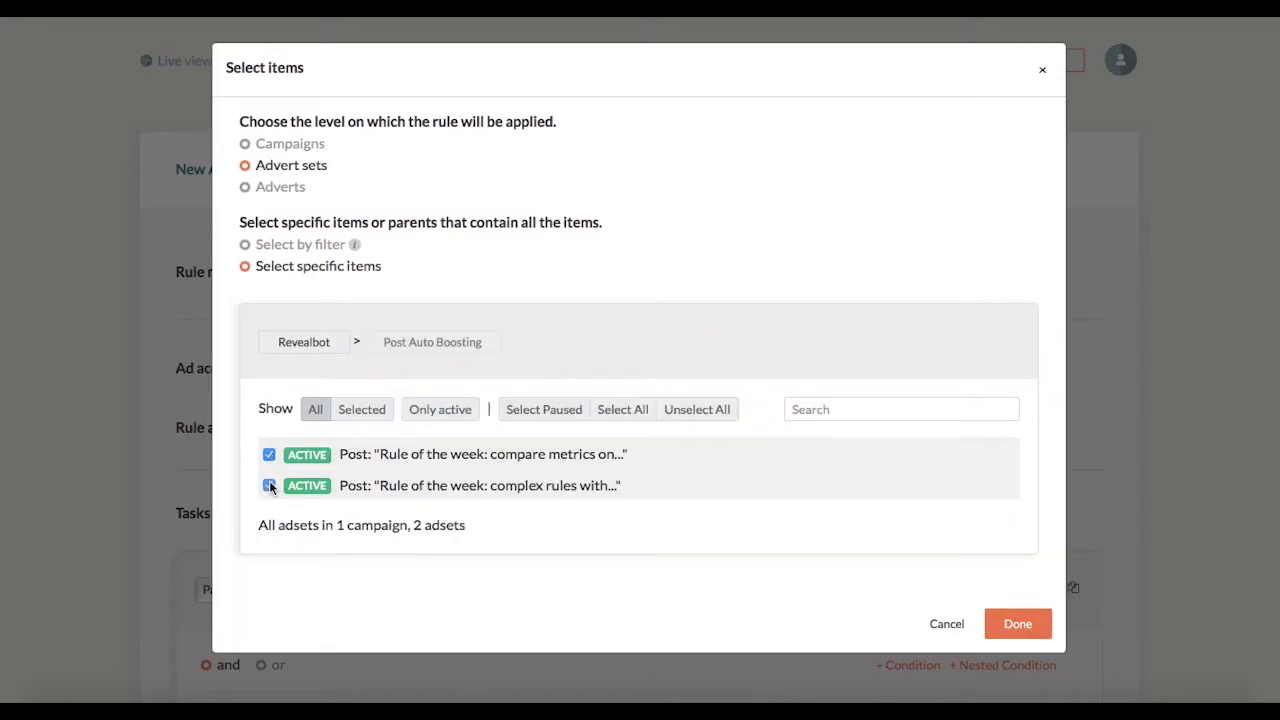
Switch the rule's targeting to selection by filter and filter on Adset status is Active
{"action": "left_click", "coordinate": [304, 256]}
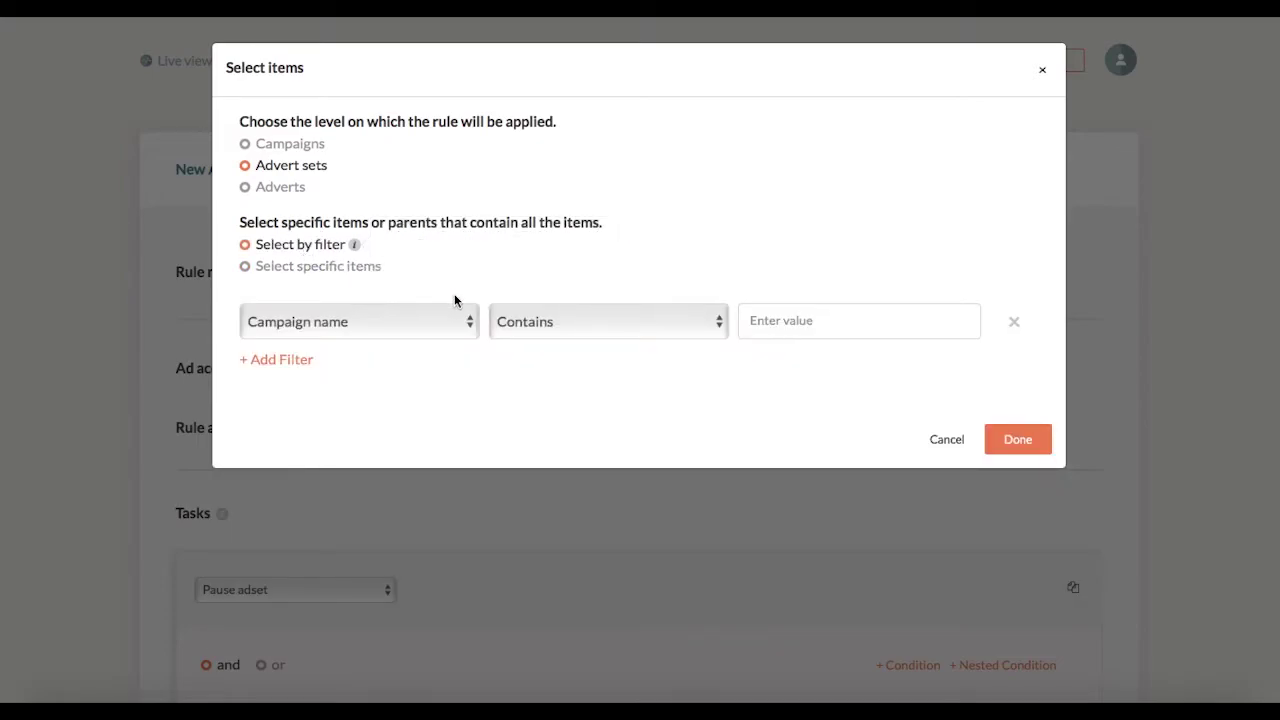
{"action": "left_click", "coordinate": [438, 322]}
{"action": "left_click", "coordinate": [376, 386]}
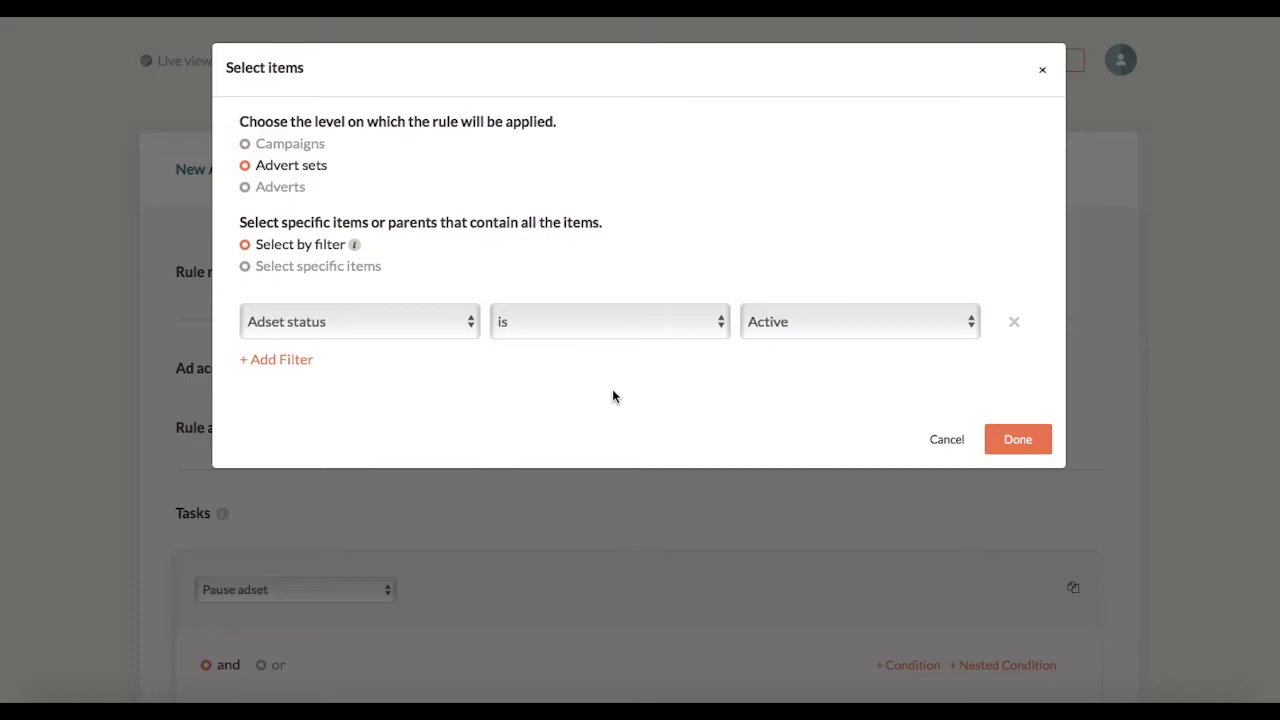
Try a second filter for Campaign name Doesn't contain "California" and remove it again
{"action": "left_click", "coordinate": [298, 366]}
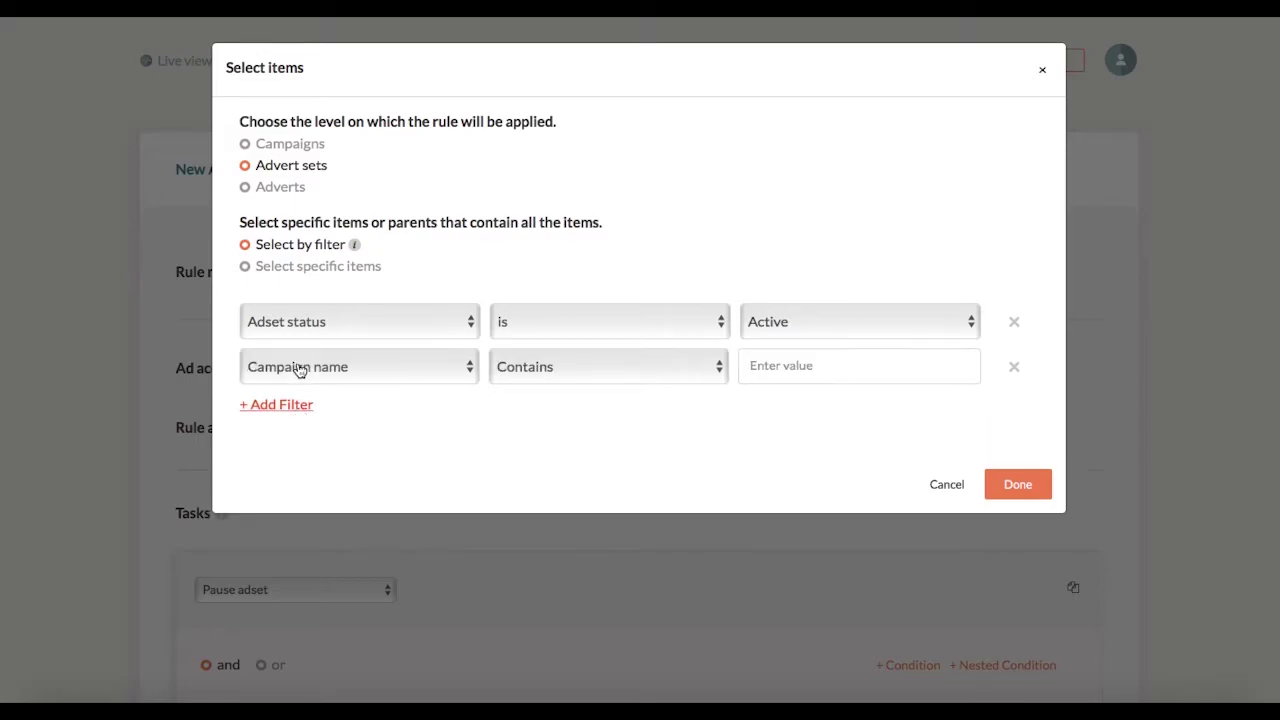
{"action": "left_click", "coordinate": [555, 376]}
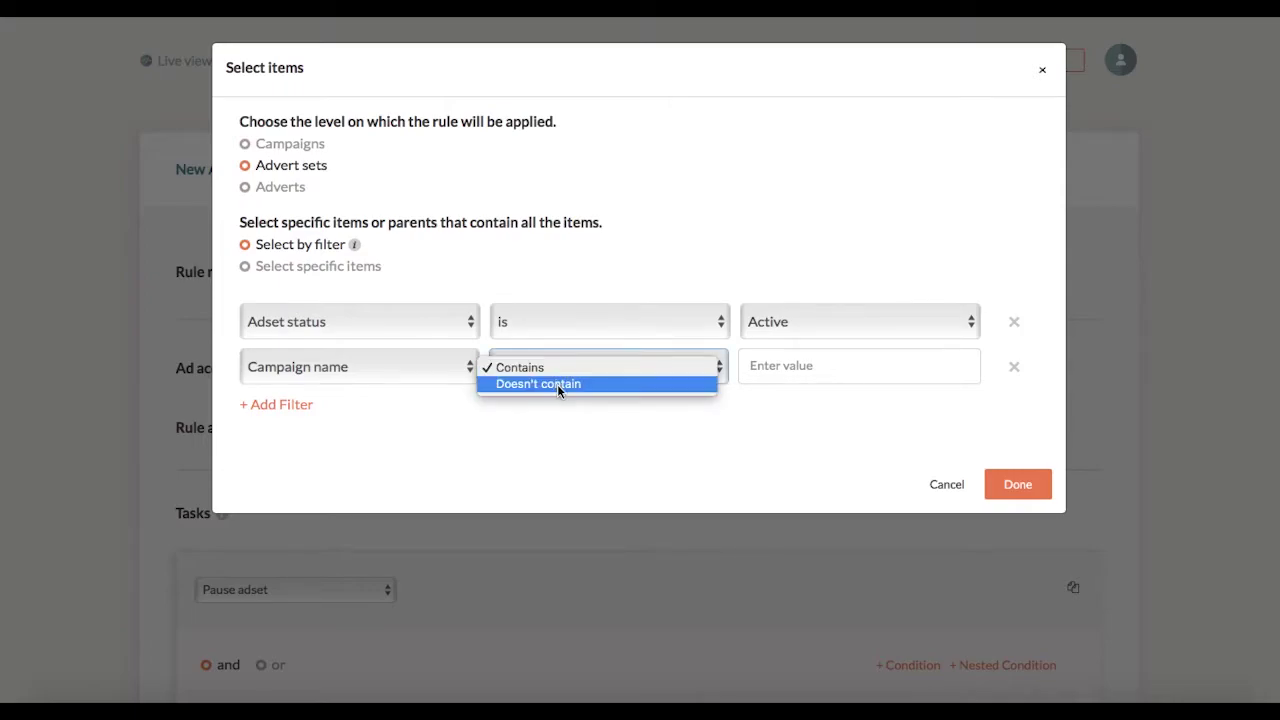
{"action": "left_click", "coordinate": [557, 384]}
{"action": "left_click", "coordinate": [800, 366]}
{"action": "type", "text": "Califo"}
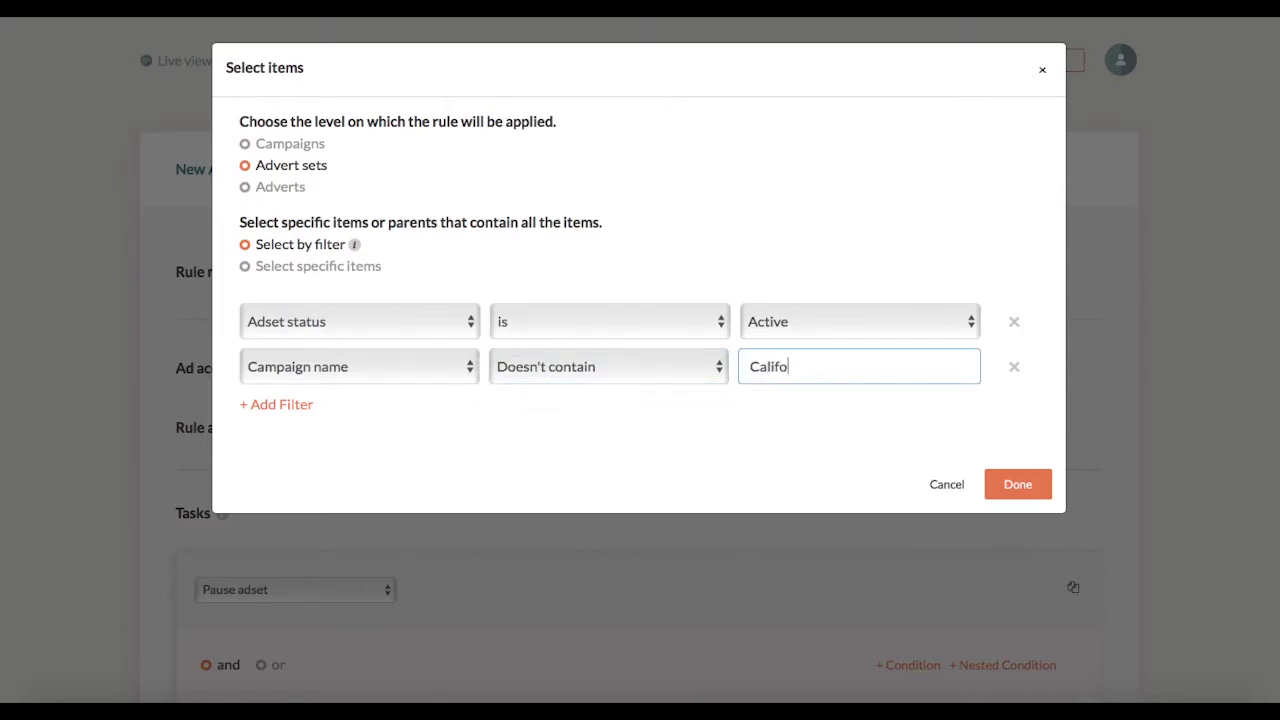
{"action": "type", "text": "rnia"}
{"action": "left_click", "coordinate": [704, 437]}
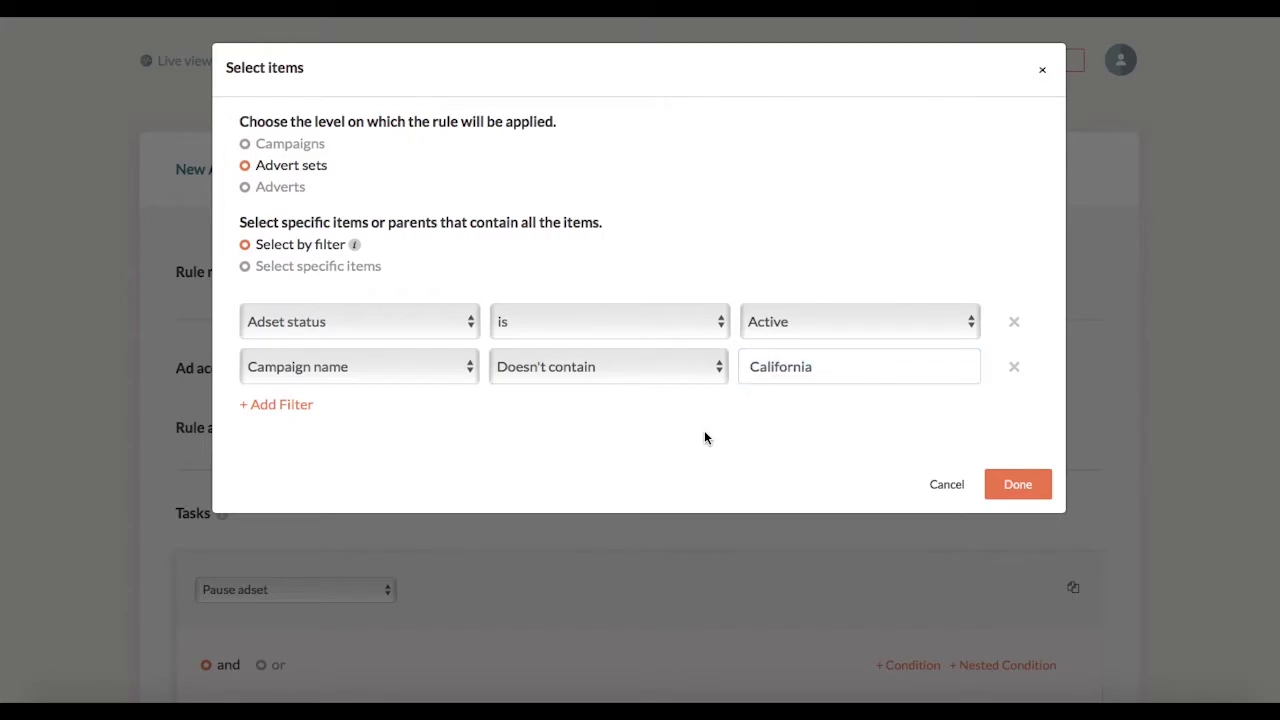
{"action": "left_click", "coordinate": [1013, 368]}
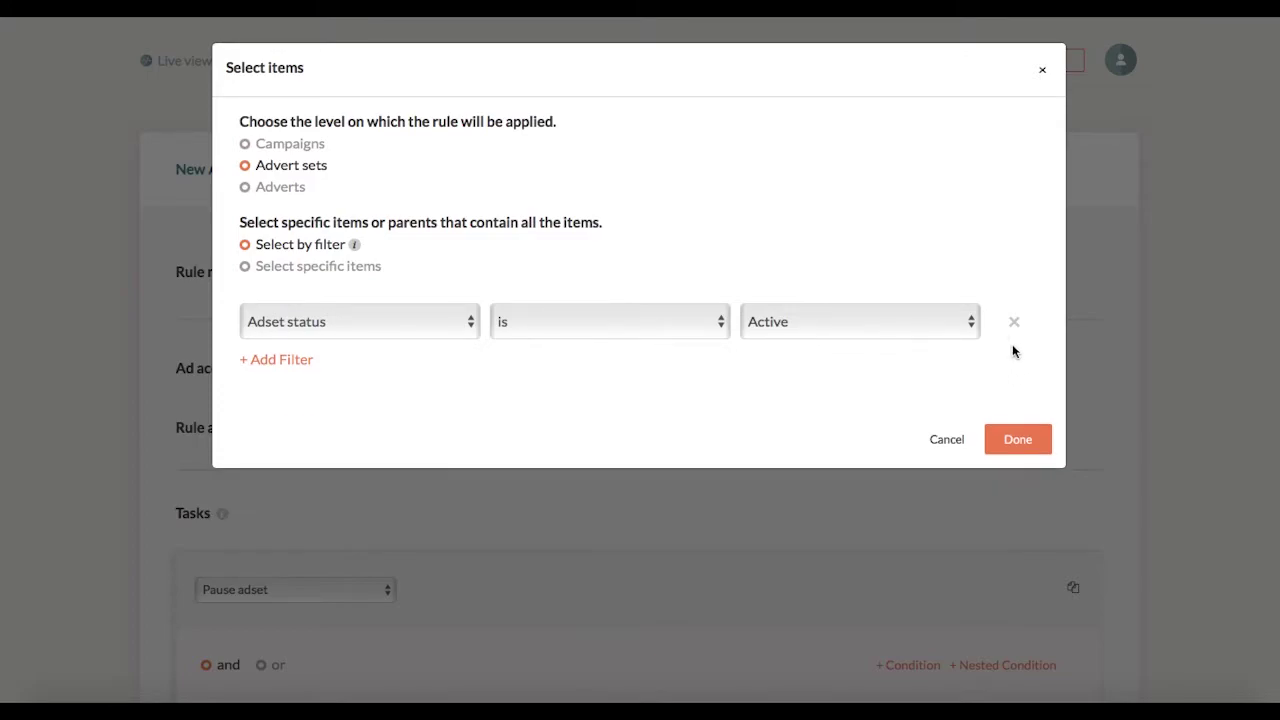
Change the filter to Campaign name Doesn't contain "*&%*&%*&%*&", apply it, and check the estimated match
{"action": "left_click", "coordinate": [417, 326]}
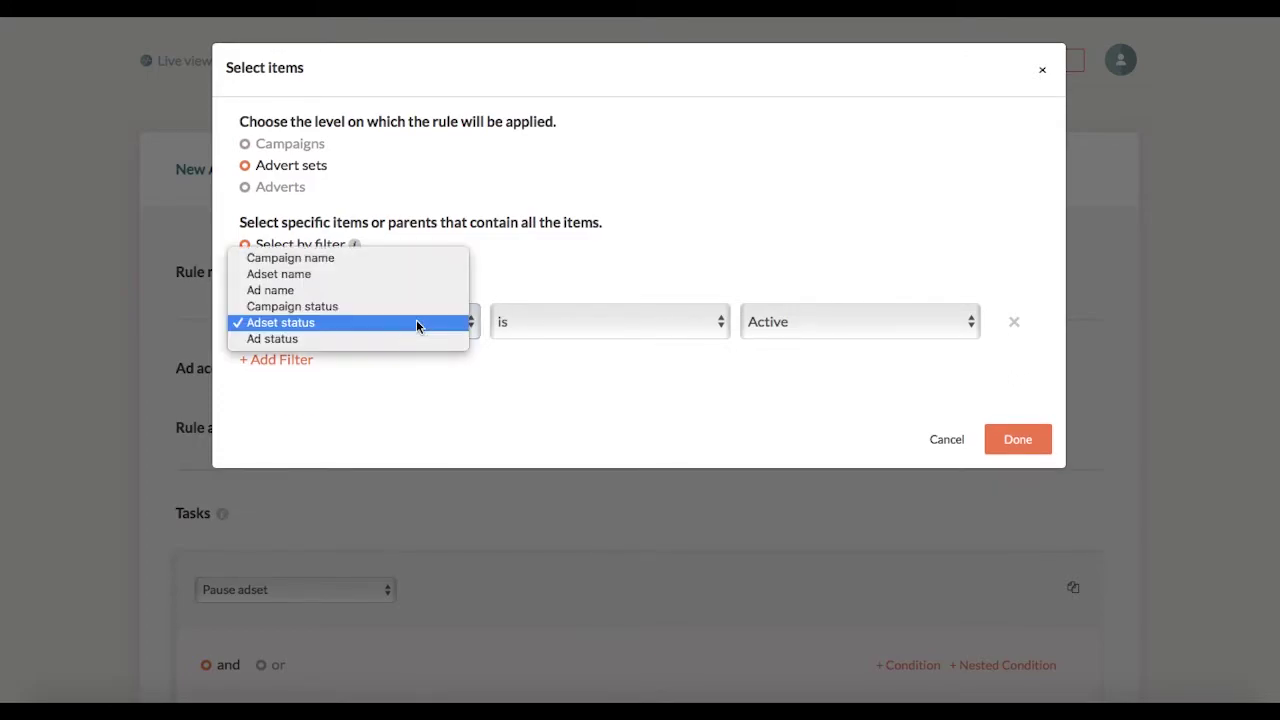
{"action": "left_click", "coordinate": [341, 257]}
{"action": "left_click", "coordinate": [538, 322]}
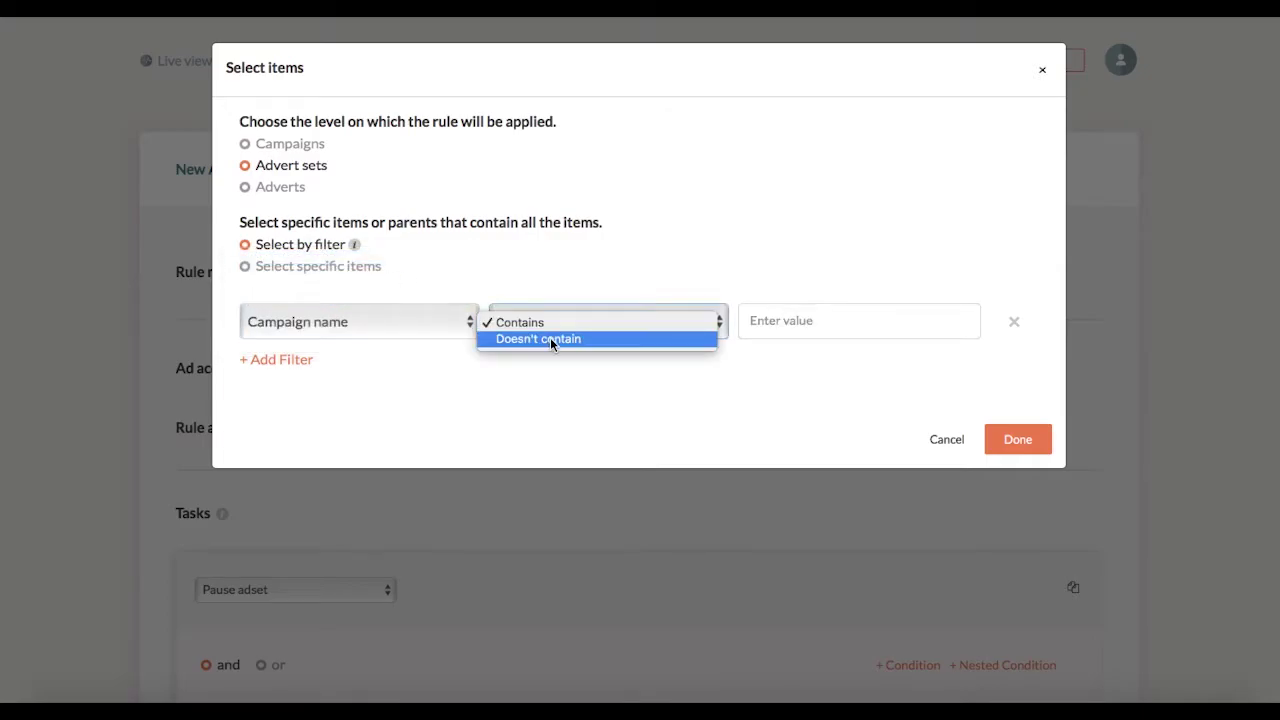
{"action": "left_click", "coordinate": [550, 340]}
{"action": "left_click", "coordinate": [837, 309]}
{"action": "type", "text": "*&%*&%*&"}
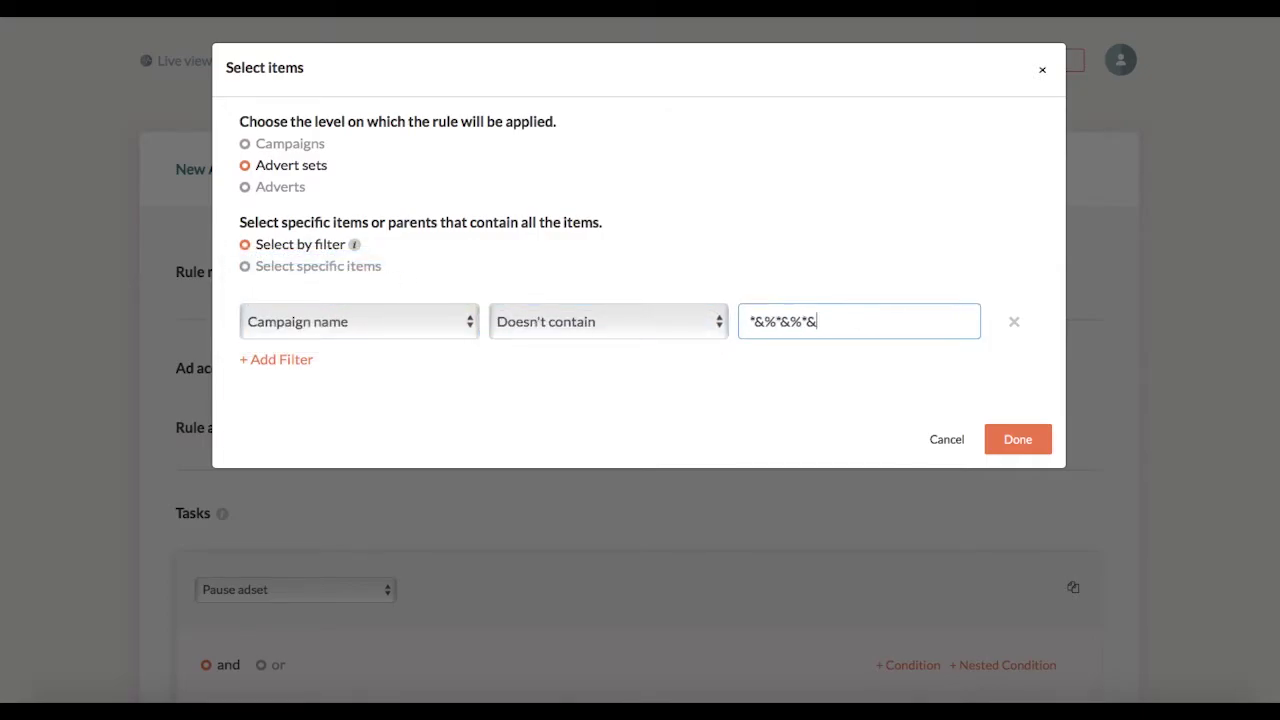
{"action": "type", "text": "%*&"}
{"action": "left_click", "coordinate": [786, 401]}
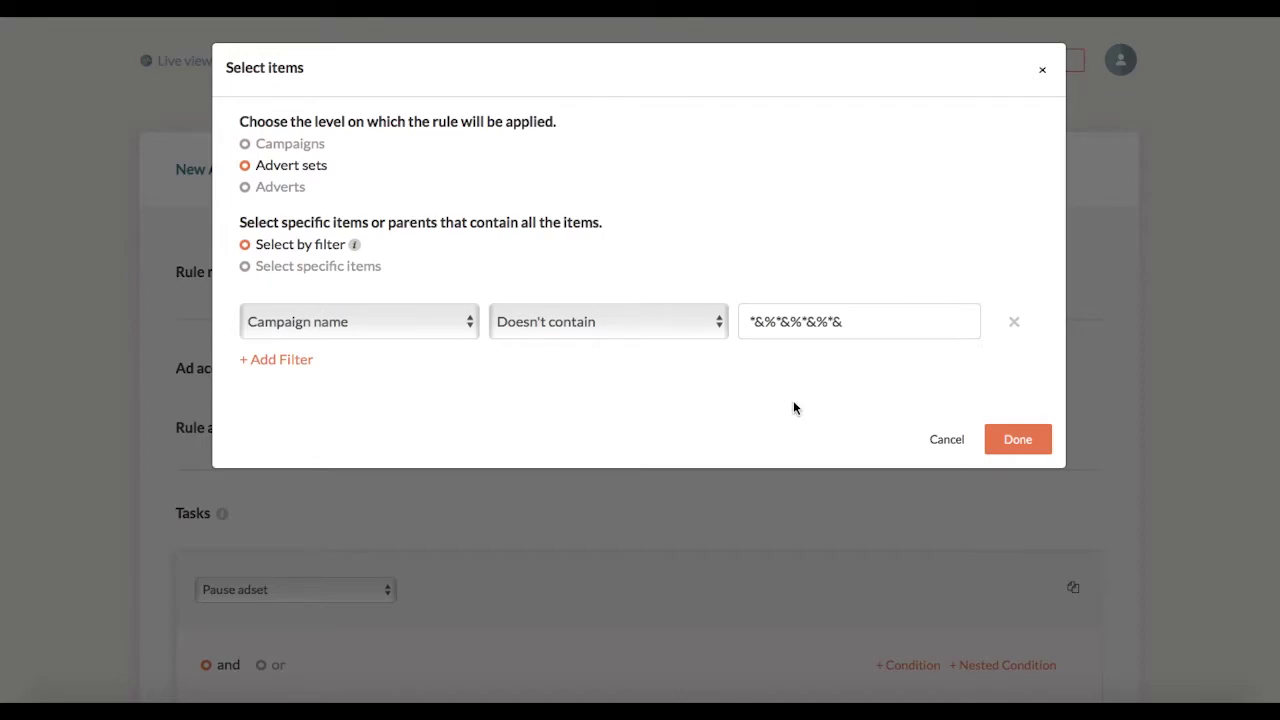
{"action": "left_click", "coordinate": [1018, 440]}
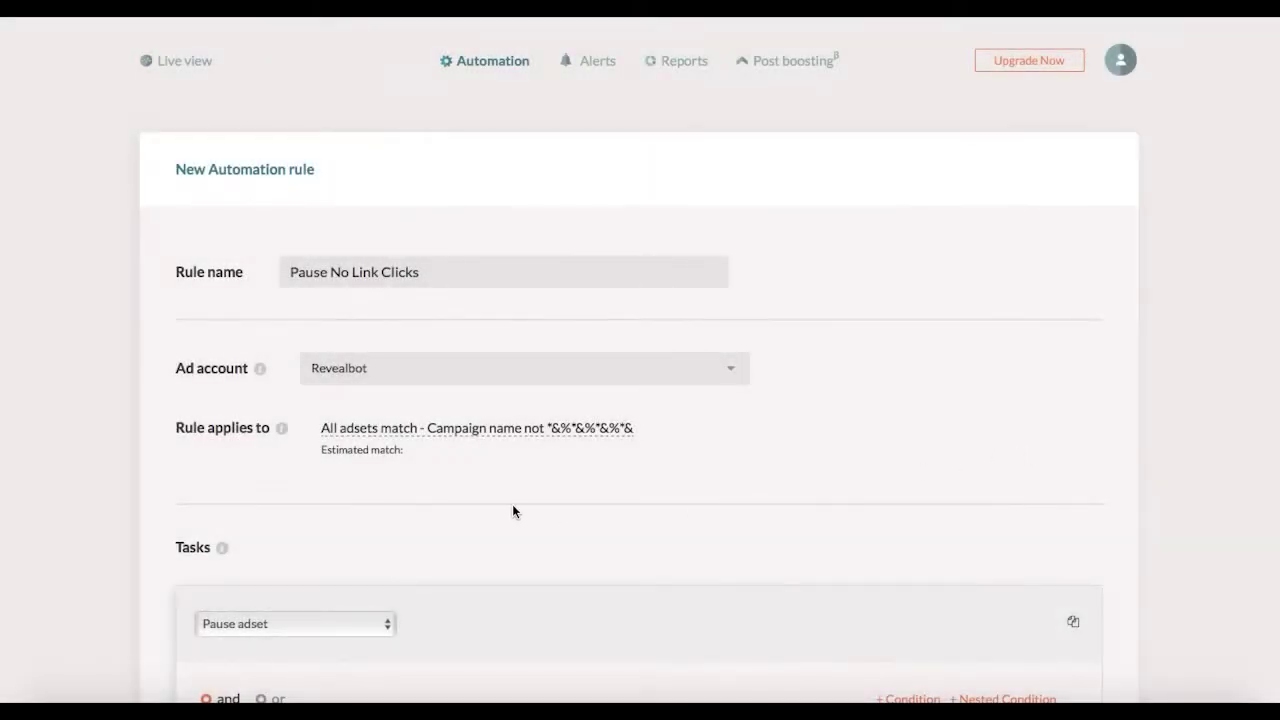
{"action": "left_click_drag", "start_coordinate": [322, 452], "coordinate": [451, 455]}
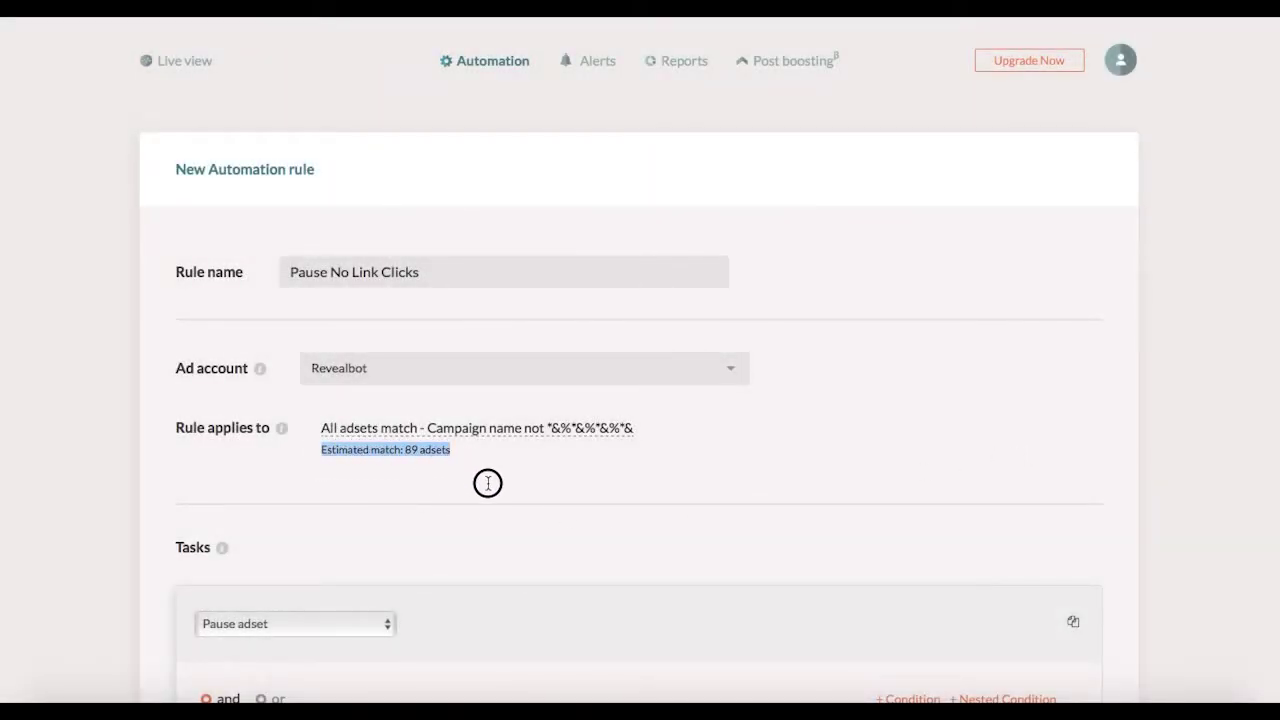
{"action": "left_click", "coordinate": [488, 483]}
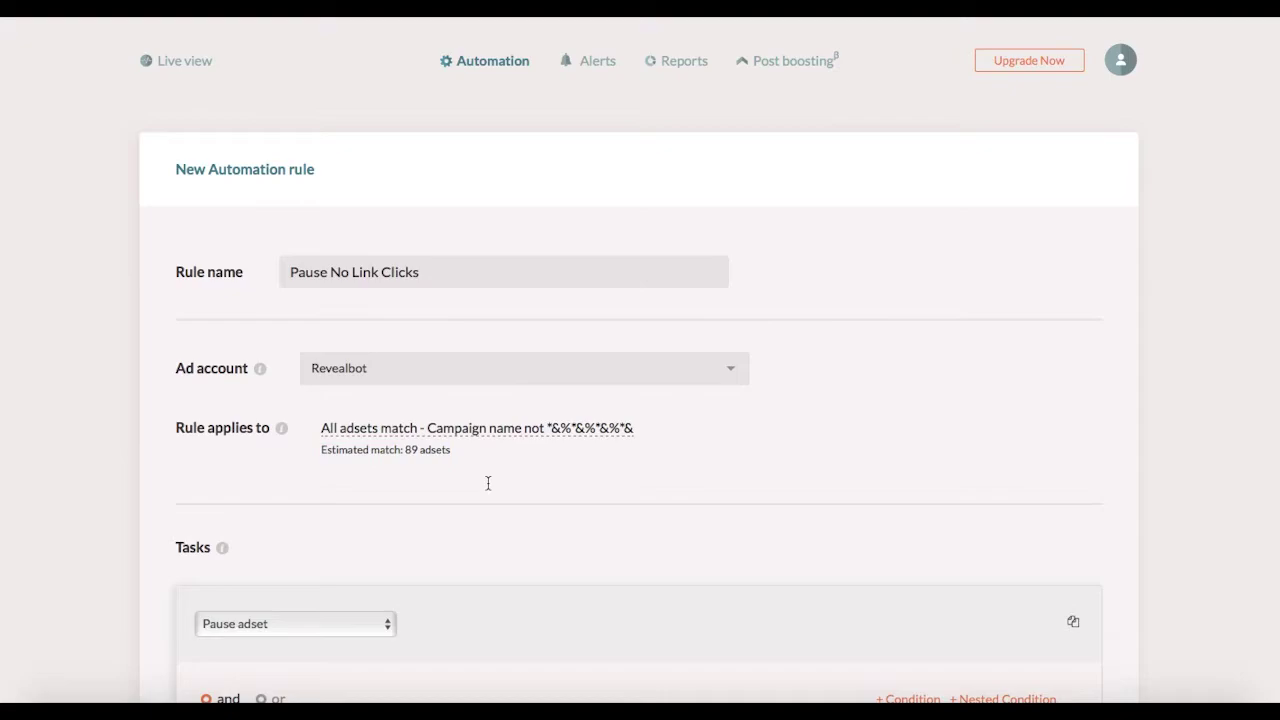
Keep the task action as Pause adset and set its first condition to Spend greater than $5 today
{"action": "scroll", "coordinate": [488, 483], "scroll_direction": "down", "scroll_amount": 5}
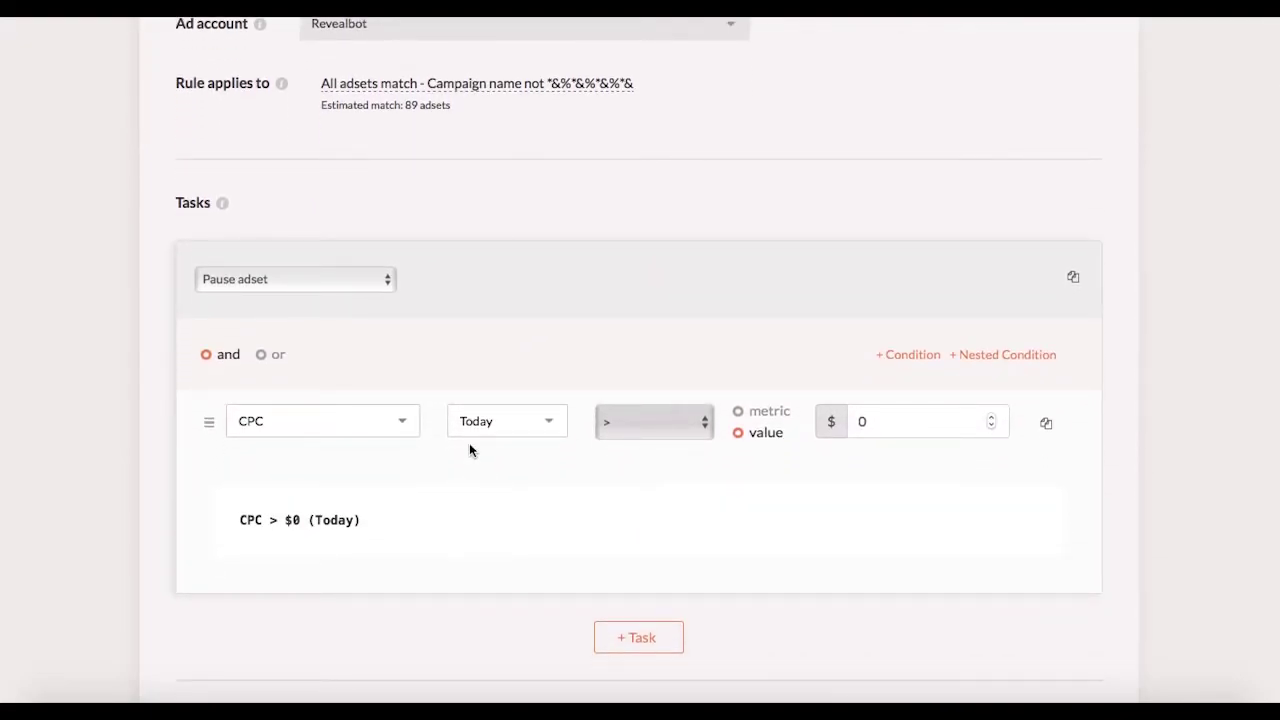
{"action": "left_click", "coordinate": [378, 285]}
{"action": "left_click", "coordinate": [330, 284]}
{"action": "left_click", "coordinate": [323, 424]}
{"action": "type", "text": "Spend"}
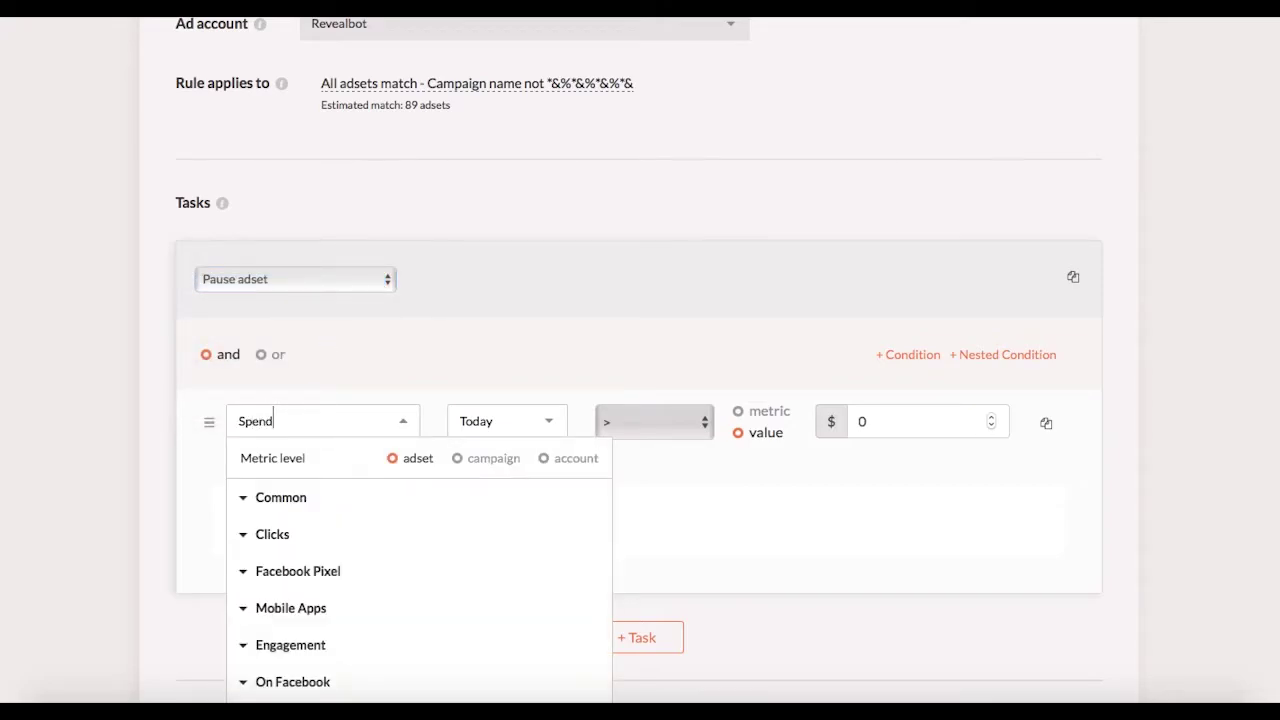
{"action": "left_click", "coordinate": [298, 545]}
{"action": "left_click", "coordinate": [903, 433]}
{"action": "key", "text": "BackSpace"}
{"action": "type", "text": "5"}
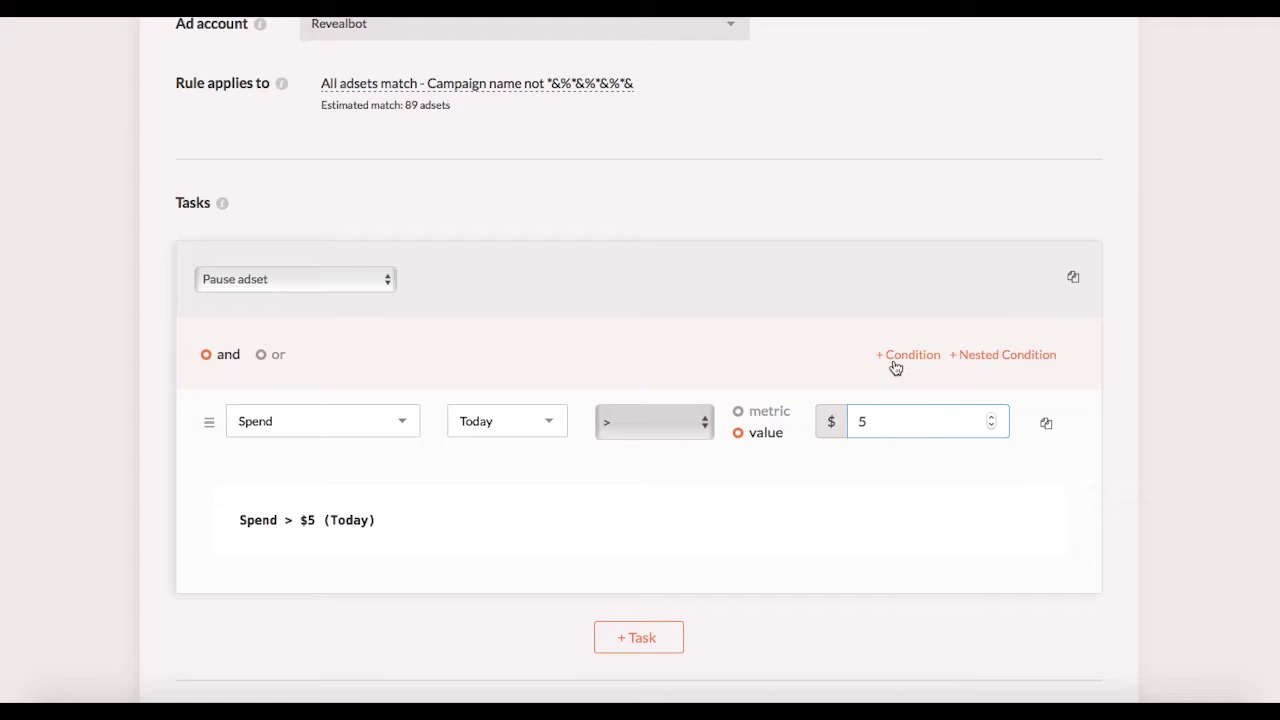
Add a second condition to the pause task using the Link Clicks metric
{"action": "left_click", "coordinate": [893, 358]}
{"action": "left_click", "coordinate": [271, 490]}
{"action": "type", "text": "link Clik"}
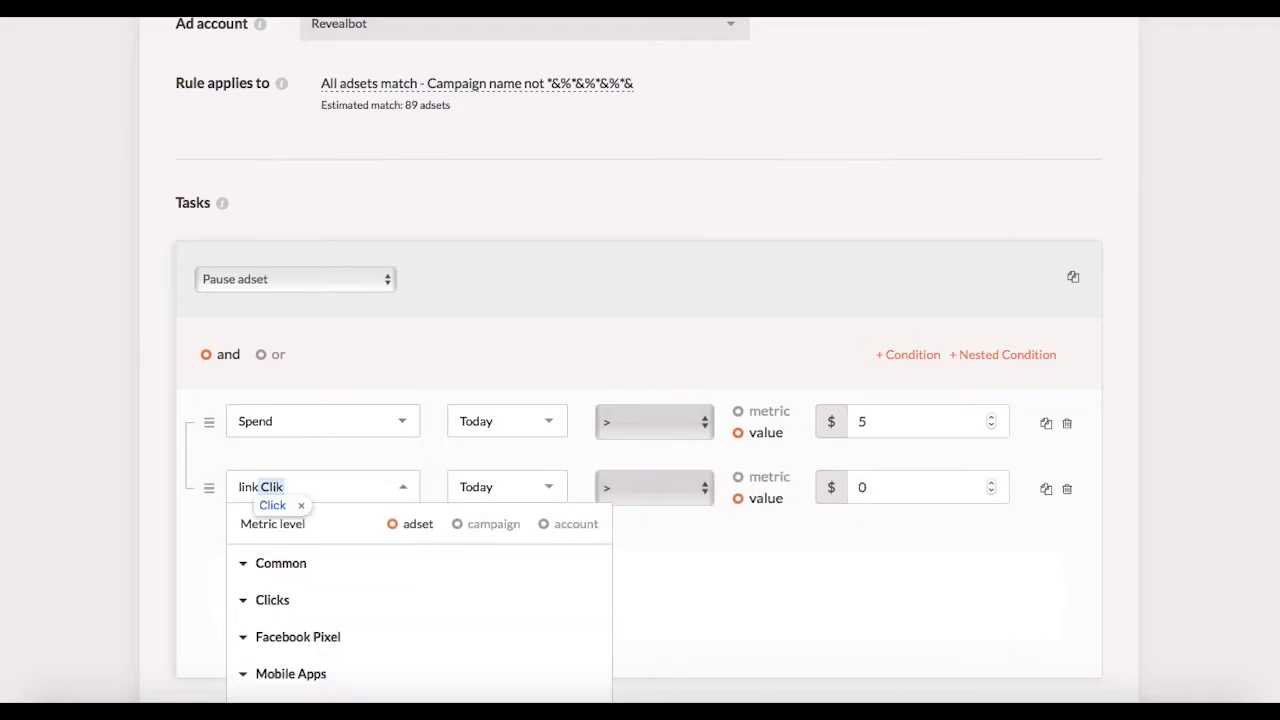
{"action": "key", "text": "BackSpace"}
{"action": "type", "text": "cks"}
{"action": "left_click", "coordinate": [272, 600]}
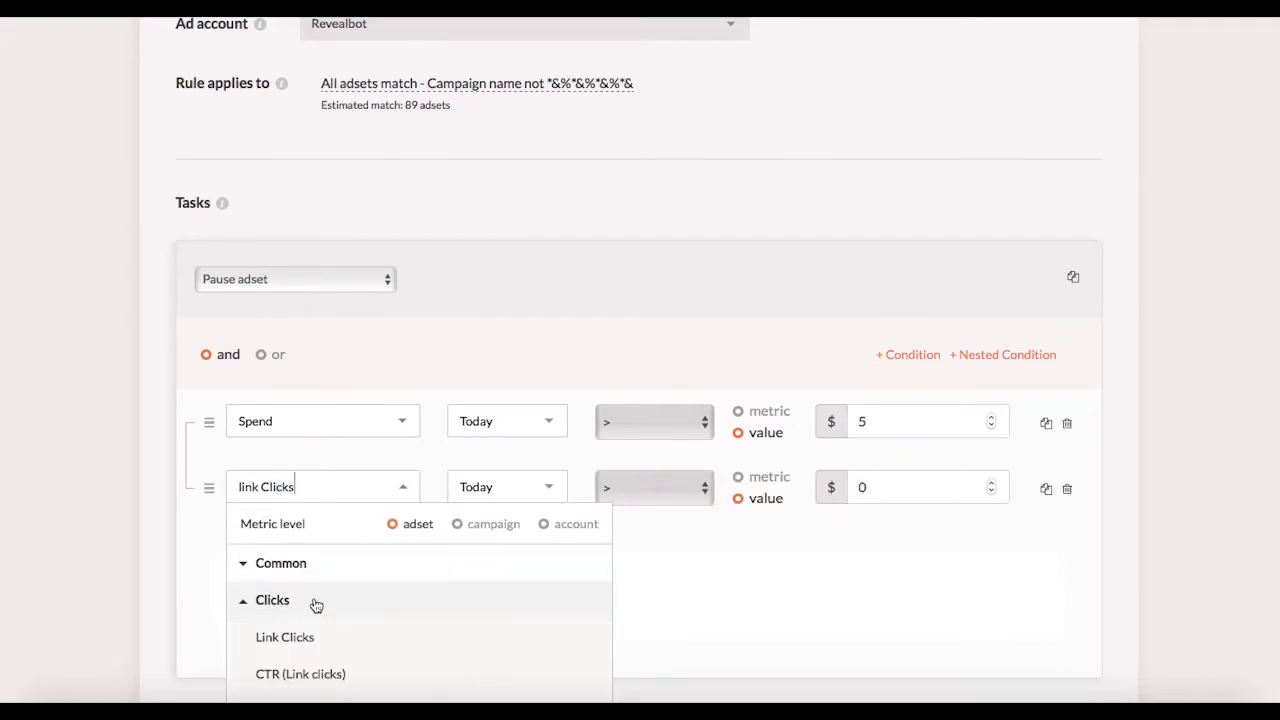
{"action": "left_click", "coordinate": [283, 636]}
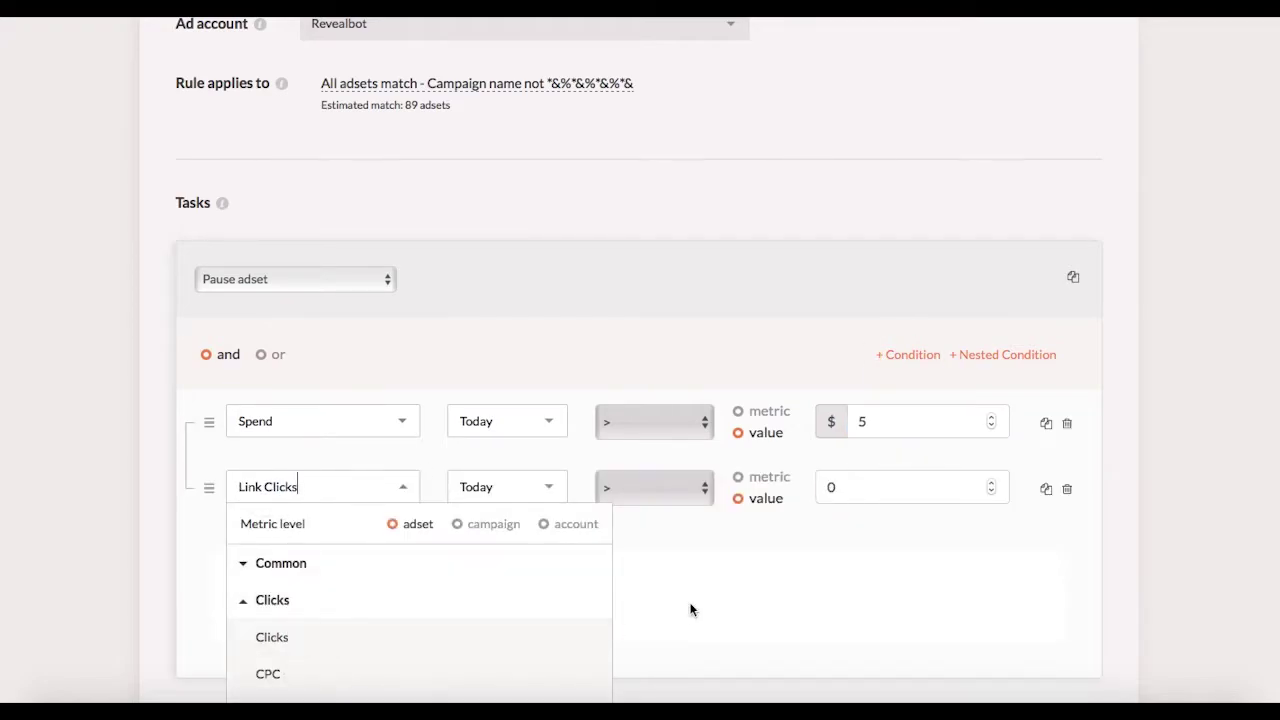
Set the Link Clicks condition to less than 1, keeping both conditions joined with "and"
{"action": "left_click", "coordinate": [696, 490]}
{"action": "left_click", "coordinate": [640, 473]}
{"action": "left_click", "coordinate": [900, 487]}
{"action": "key", "text": "BackSpace"}
{"action": "type", "text": "1"}
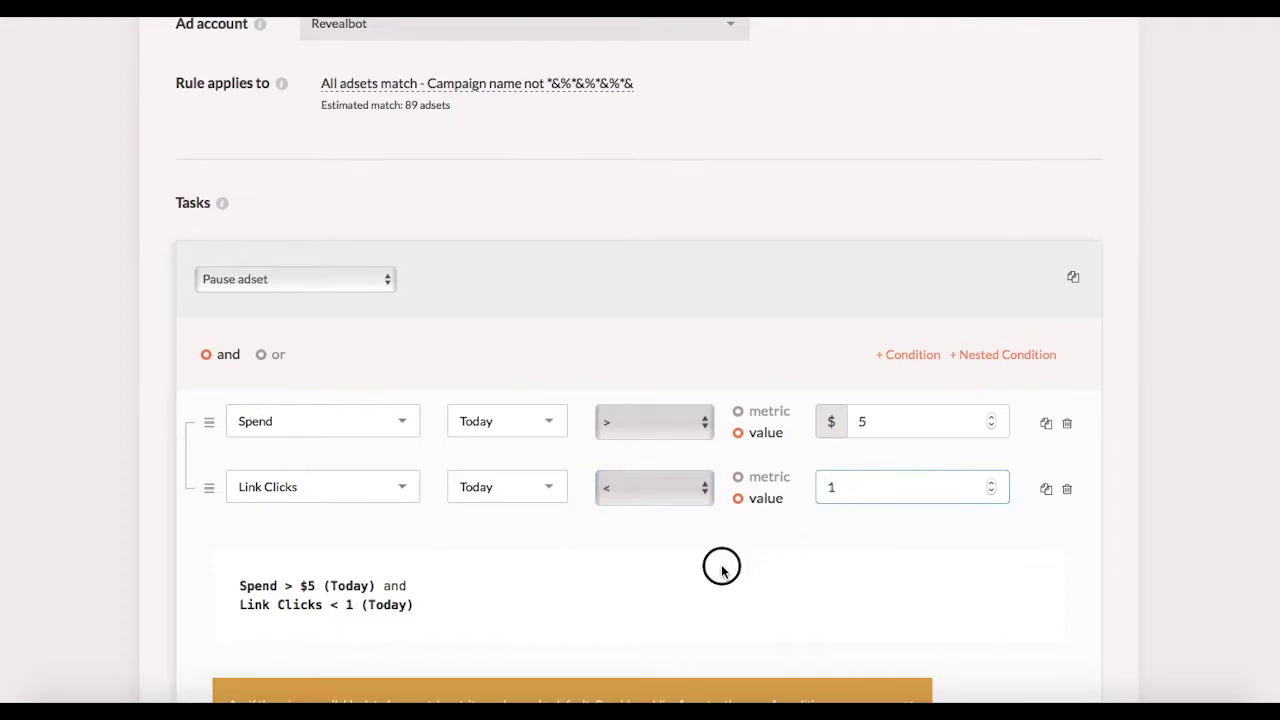
{"action": "left_click", "coordinate": [225, 361]}
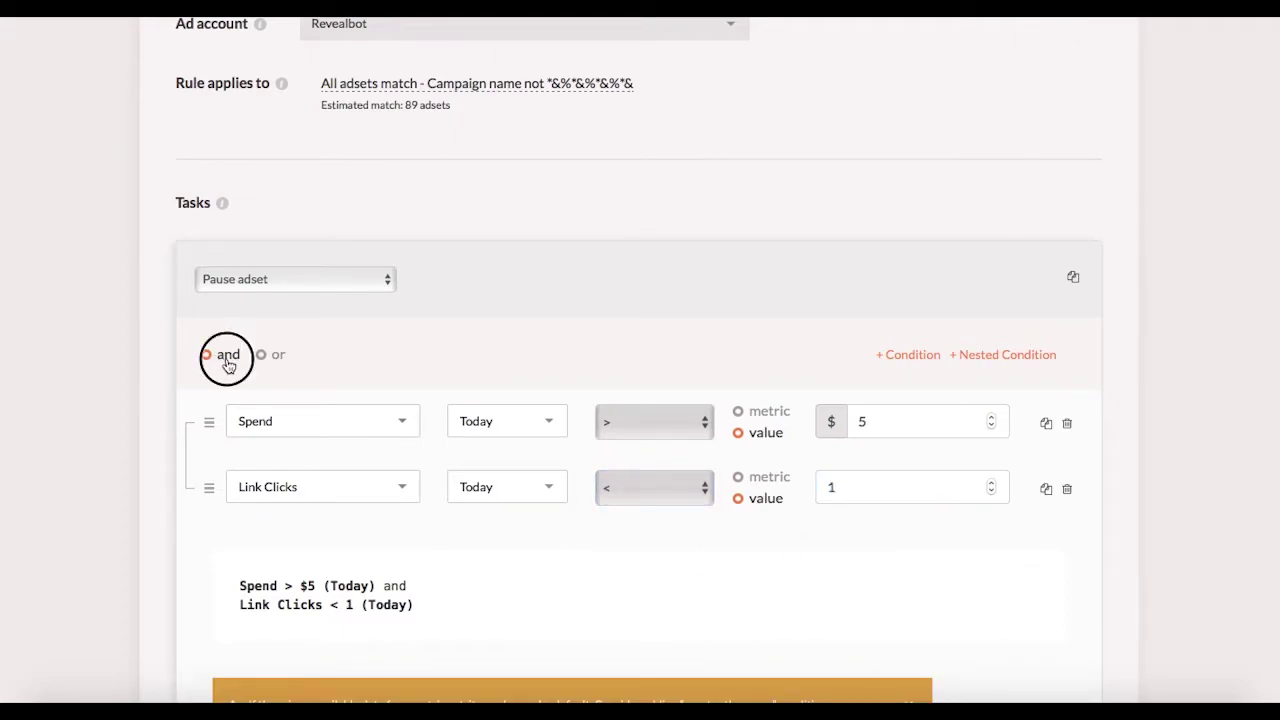
Examine the time periods available for the Spend condition, keeping Today selected
{"action": "left_click", "coordinate": [553, 430]}
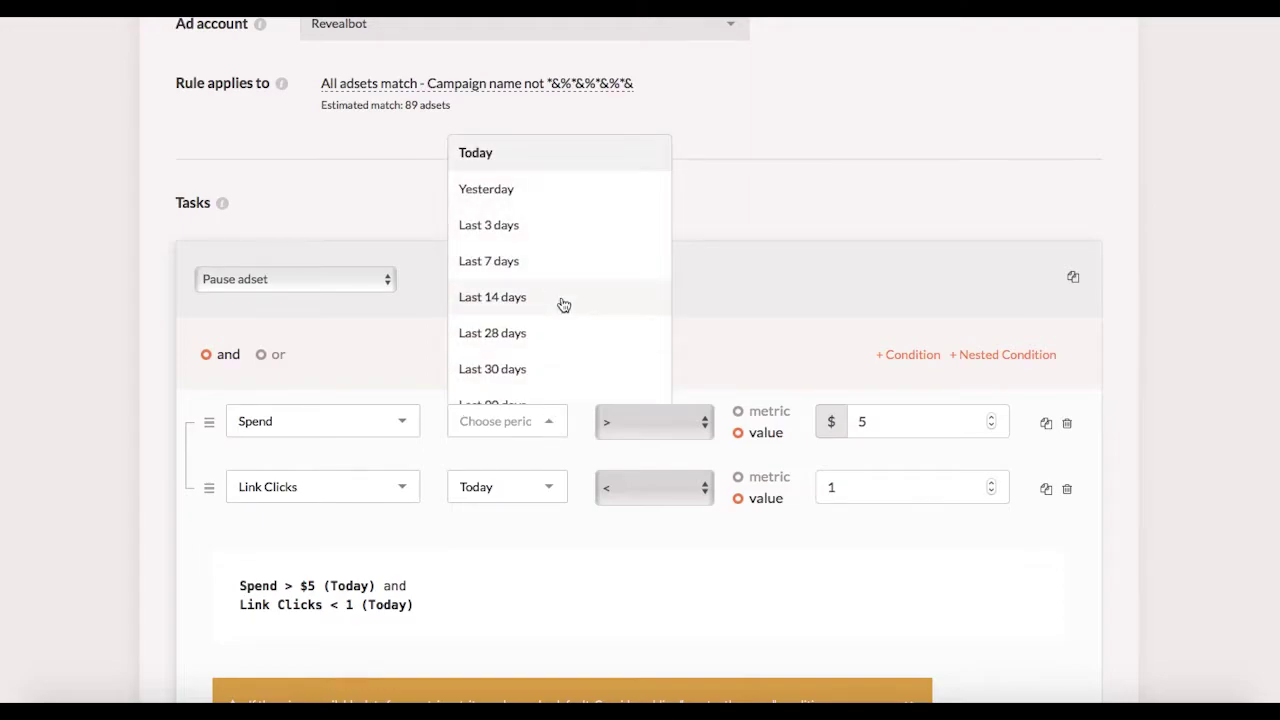
{"action": "scroll", "coordinate": [560, 302], "scroll_direction": "down", "scroll_amount": 5}
{"action": "scroll", "coordinate": [563, 304], "scroll_direction": "down", "scroll_amount": 10}
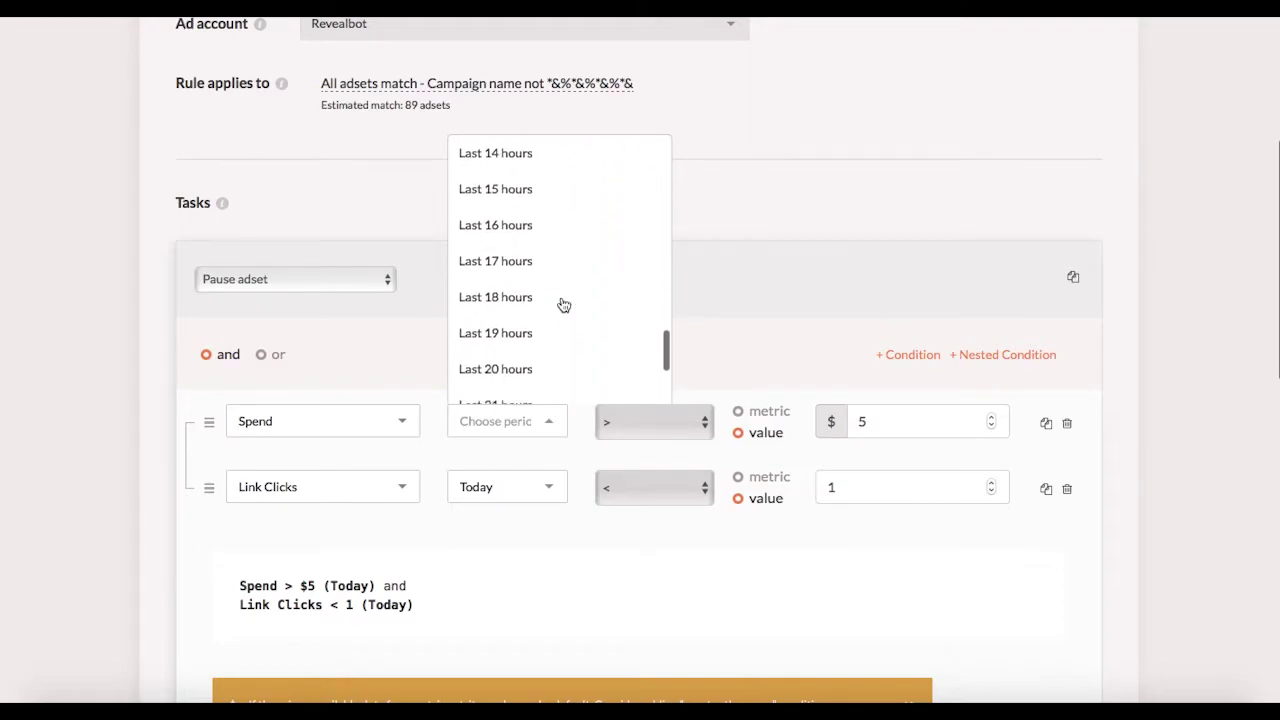
{"action": "left_click", "coordinate": [746, 356]}
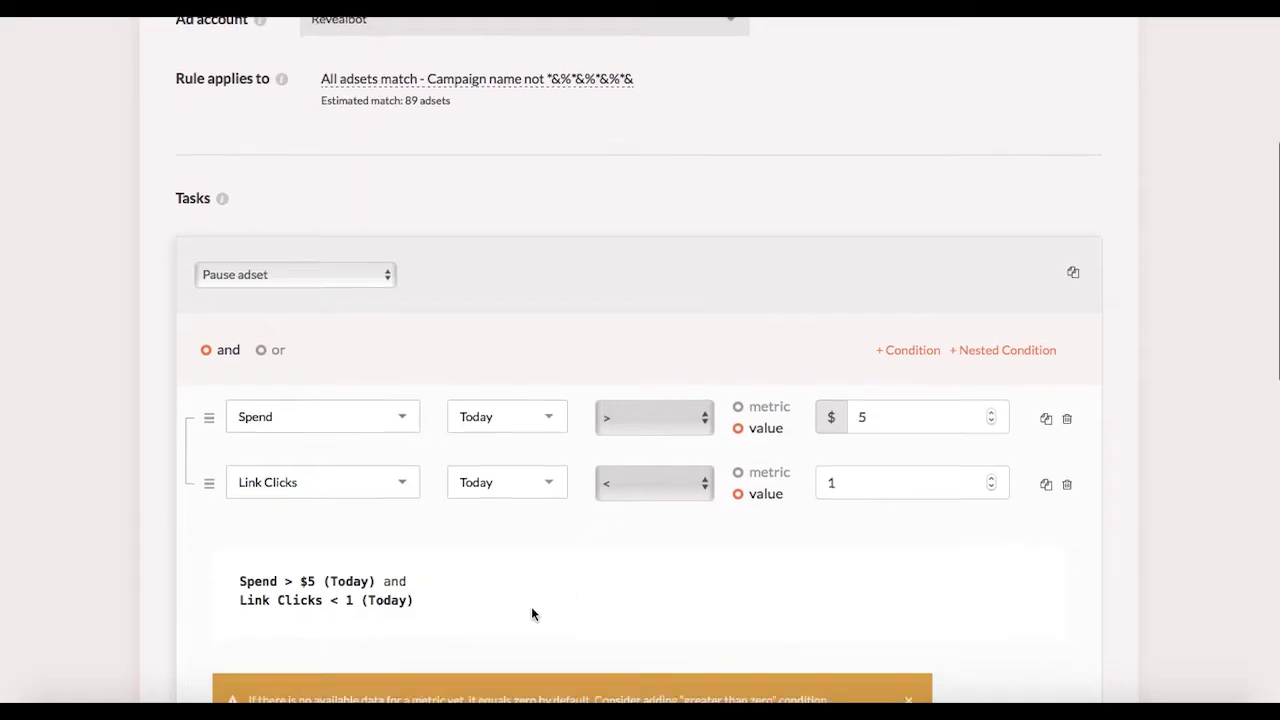
Turn on notifications for the rule and choose a team member as the Slack recipient
{"action": "scroll", "coordinate": [531, 608], "scroll_direction": "down", "scroll_amount": 5}
{"action": "scroll", "coordinate": [534, 615], "scroll_direction": "down", "scroll_amount": 1}
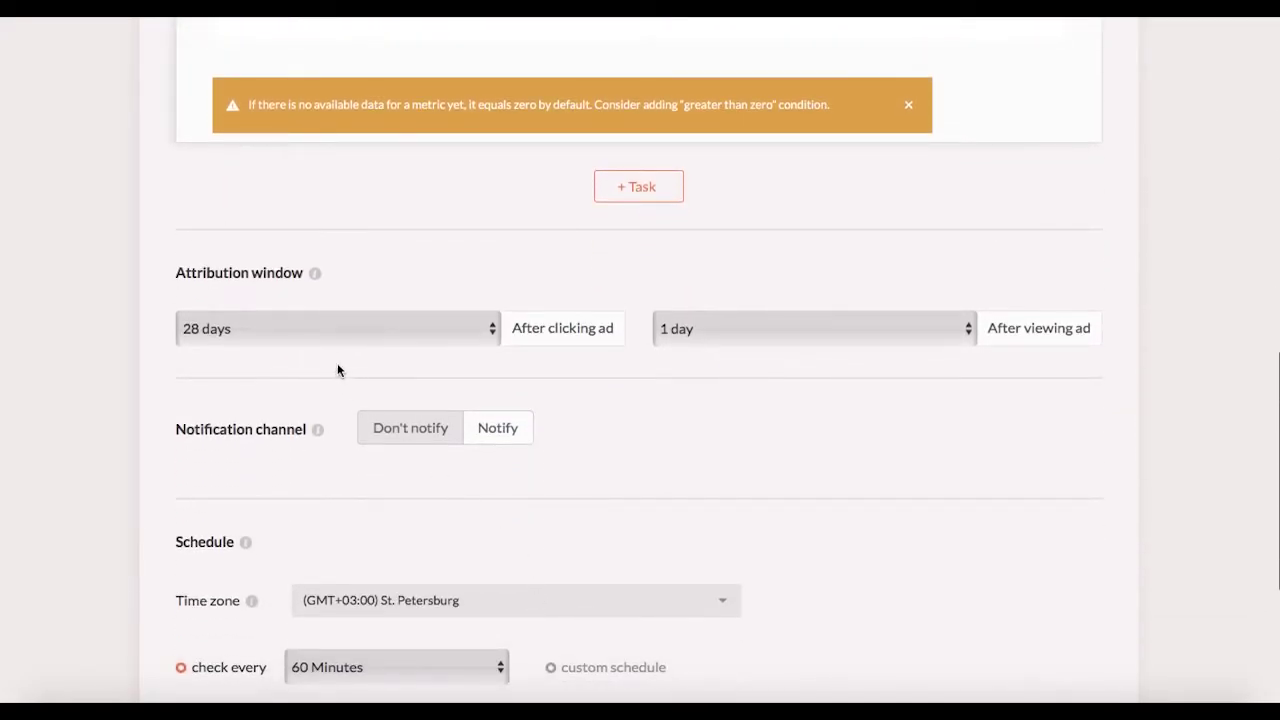
{"action": "left_click", "coordinate": [478, 433]}
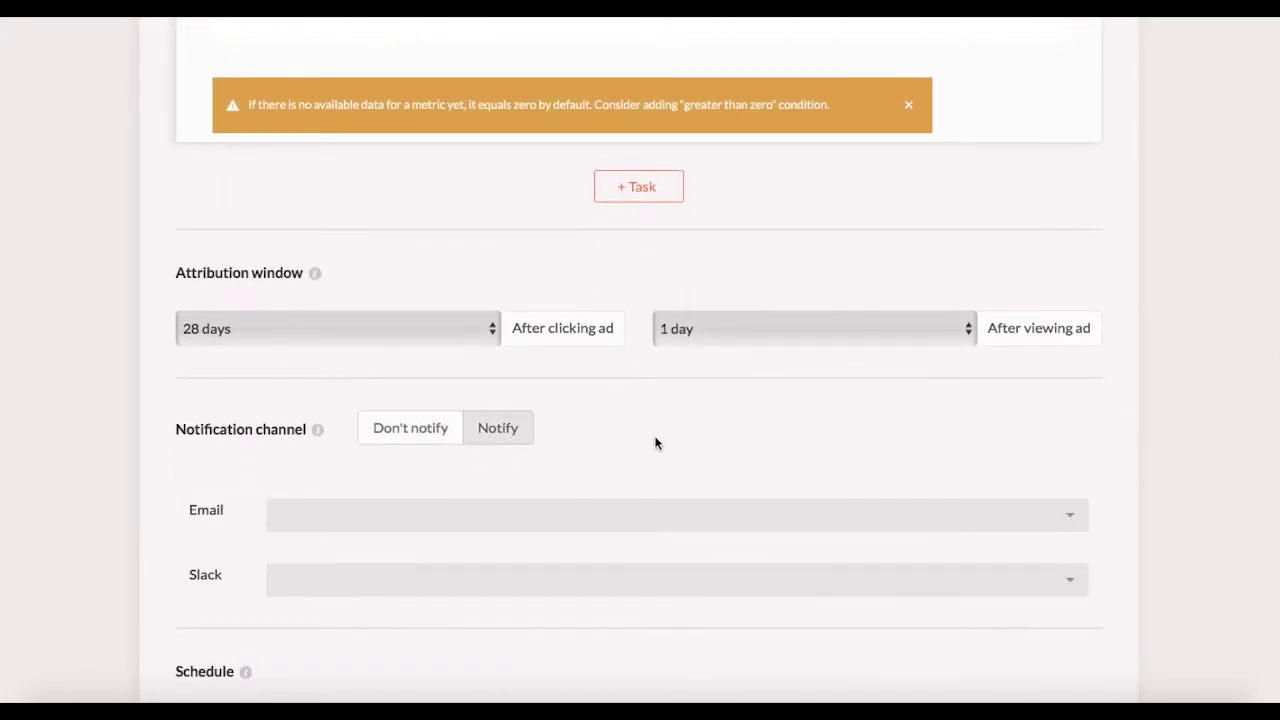
{"action": "scroll", "coordinate": [670, 441], "scroll_direction": "down", "scroll_amount": 1}
{"action": "left_click", "coordinate": [493, 526]}
{"action": "scroll", "coordinate": [425, 422], "scroll_direction": "down", "scroll_amount": 5}
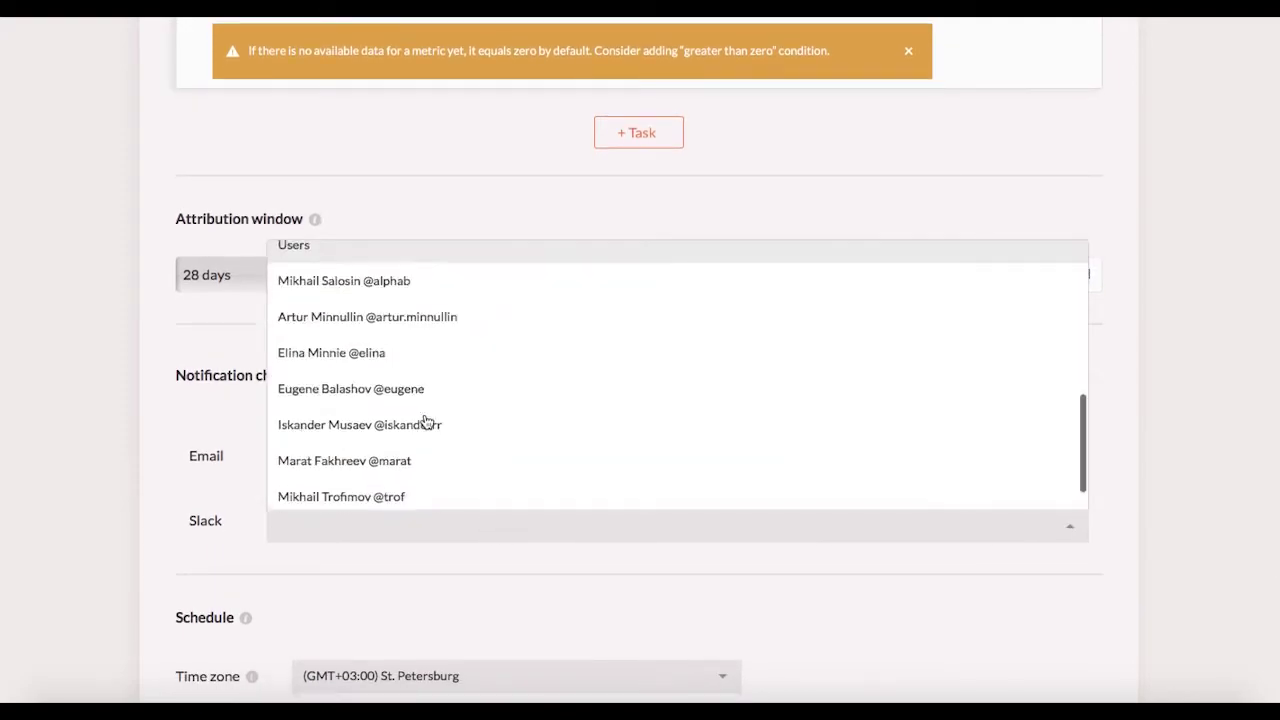
{"action": "scroll", "coordinate": [425, 422], "scroll_direction": "down", "scroll_amount": 1}
{"action": "left_click", "coordinate": [340, 489]}
{"action": "left_click", "coordinate": [398, 580]}
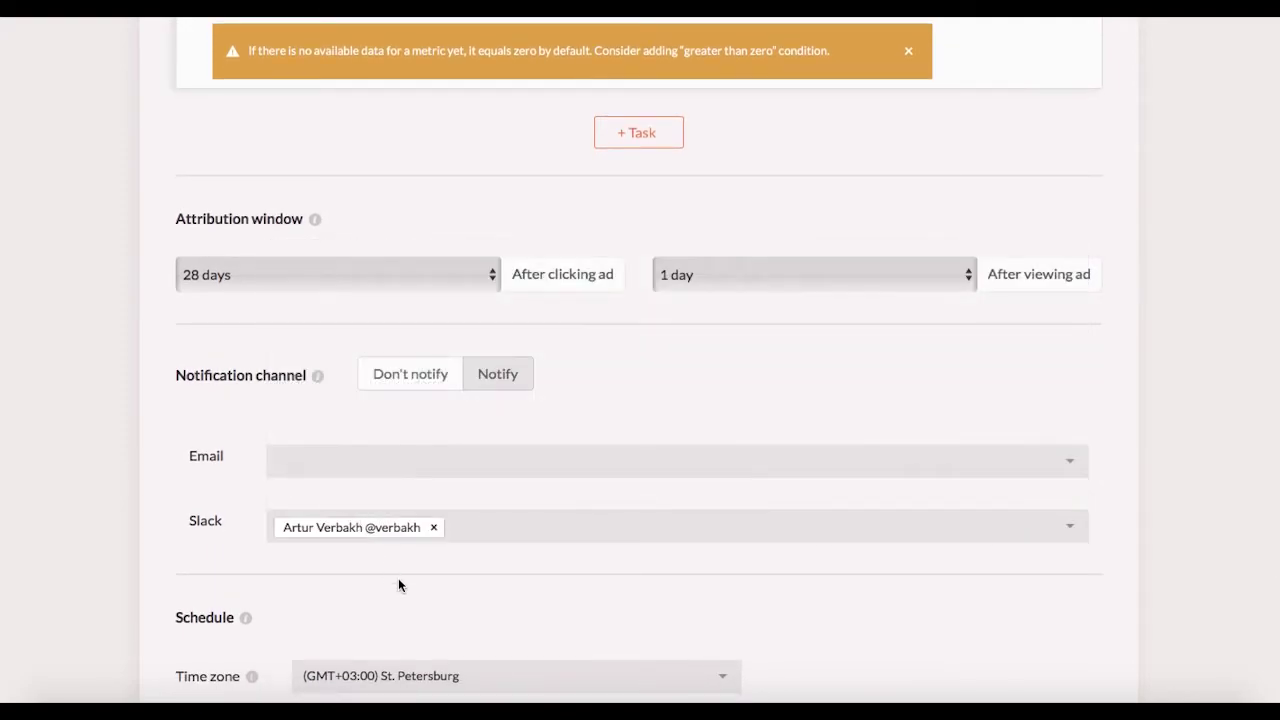
Review the schedule's time zone options, keeping St. Petersburg, and set the rule to check every 15 Minutes
{"action": "scroll", "coordinate": [503, 600], "scroll_direction": "down", "scroll_amount": 5}
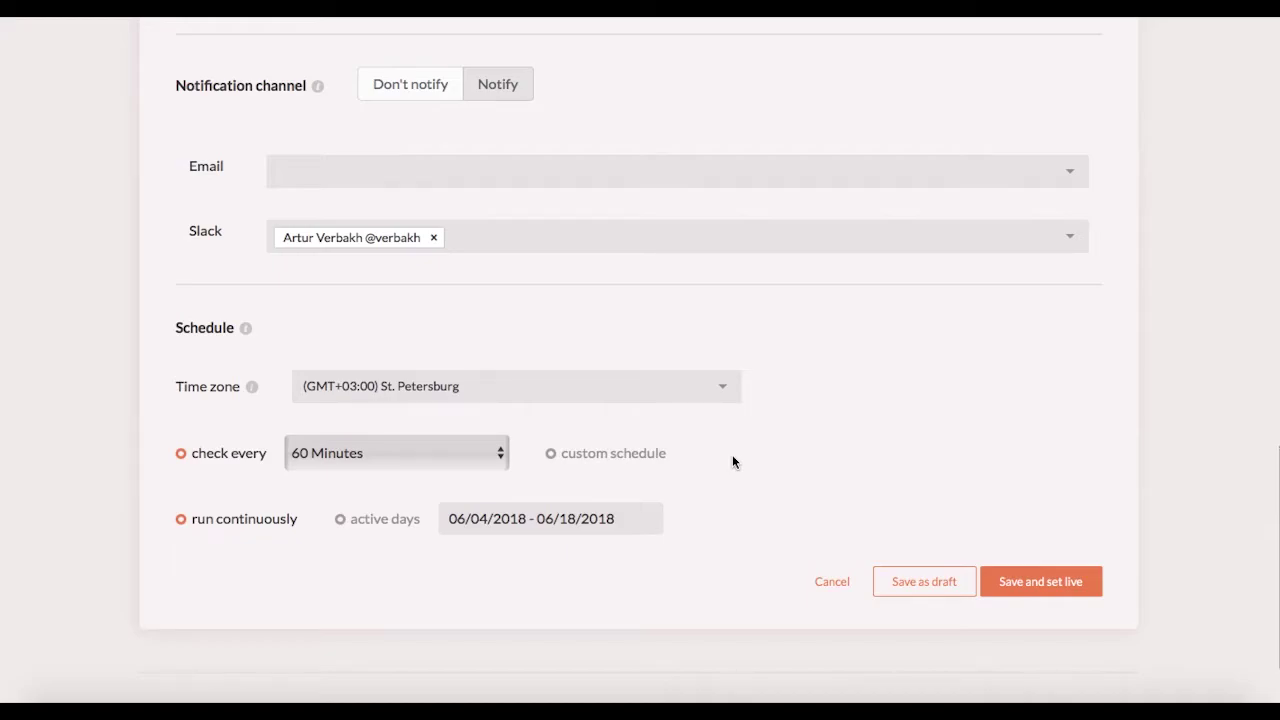
{"action": "left_click", "coordinate": [726, 390]}
{"action": "scroll", "coordinate": [597, 591], "scroll_direction": "down", "scroll_amount": 15}
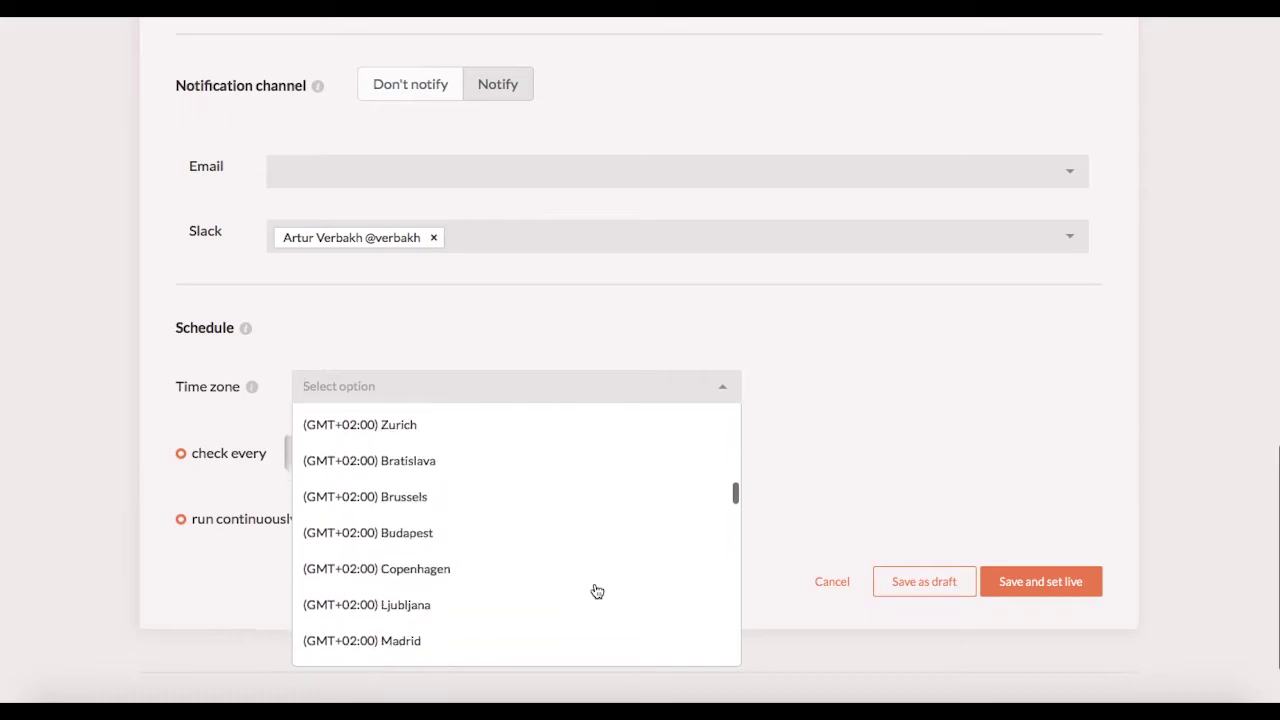
{"action": "scroll", "coordinate": [597, 591], "scroll_direction": "down", "scroll_amount": 5}
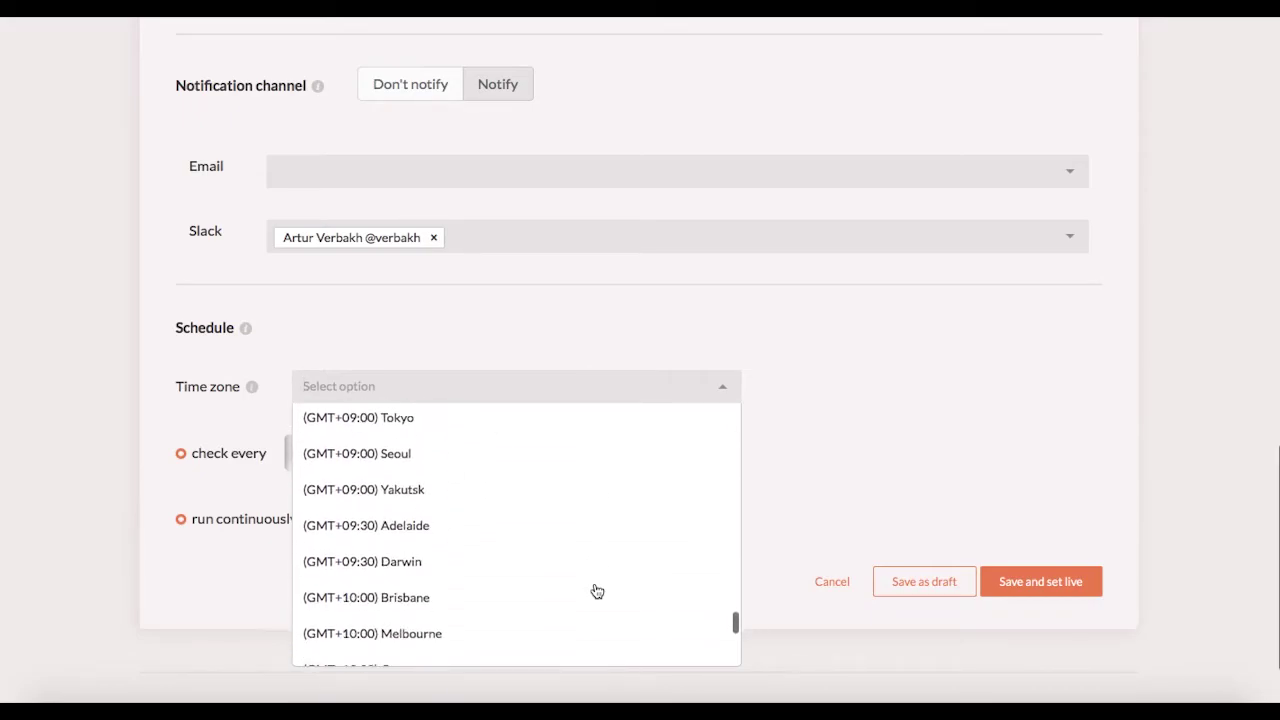
{"action": "scroll", "coordinate": [597, 591], "scroll_direction": "down", "scroll_amount": 3}
{"action": "left_click", "coordinate": [970, 437]}
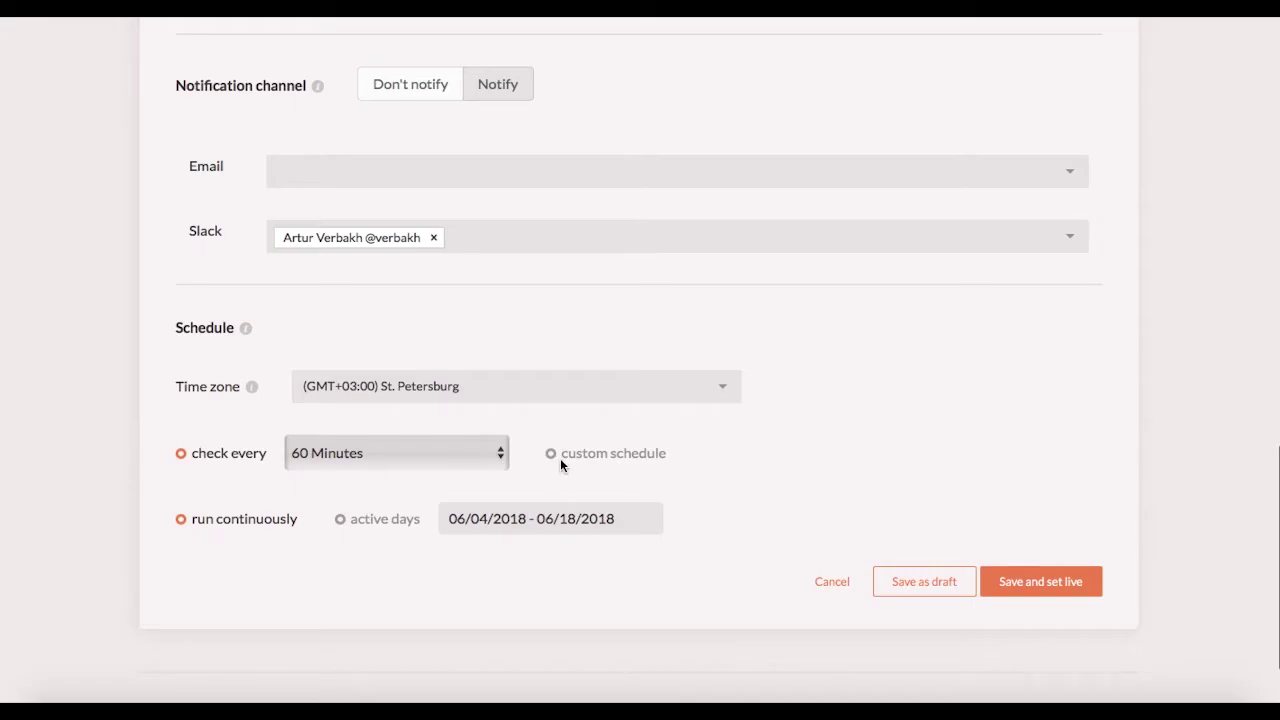
{"action": "left_click", "coordinate": [457, 452]}
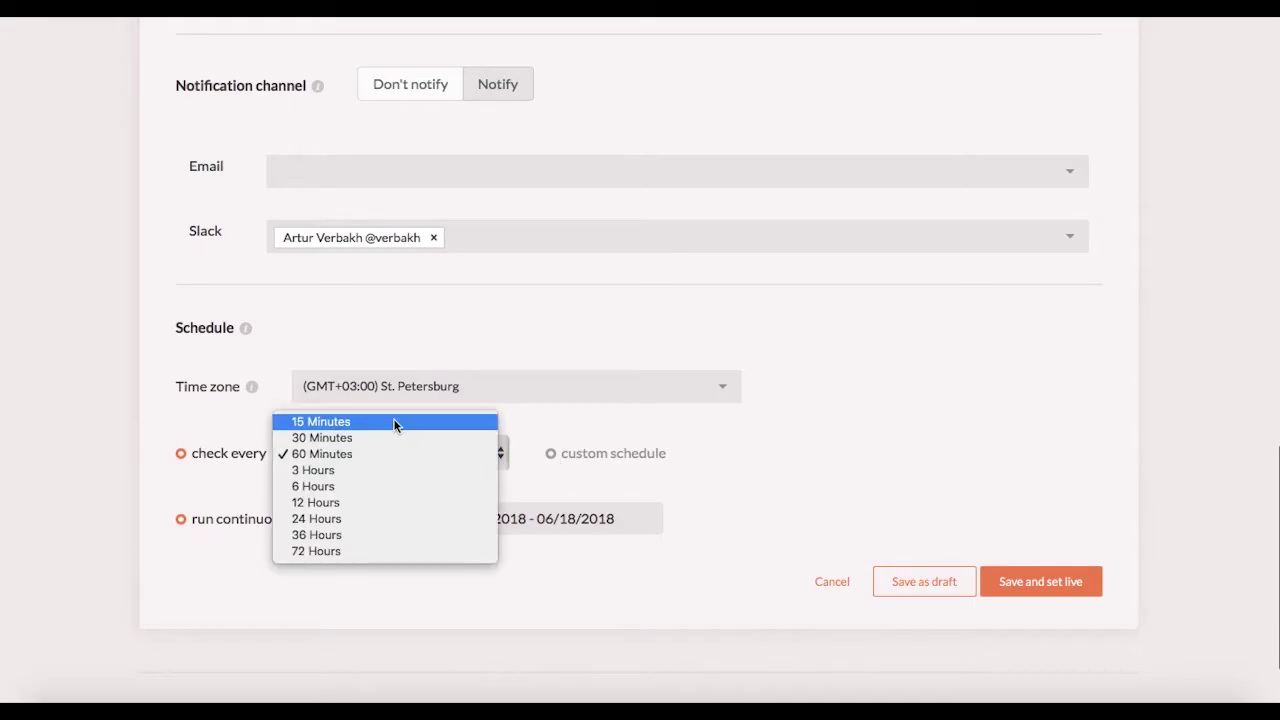
{"action": "left_click", "coordinate": [393, 422]}
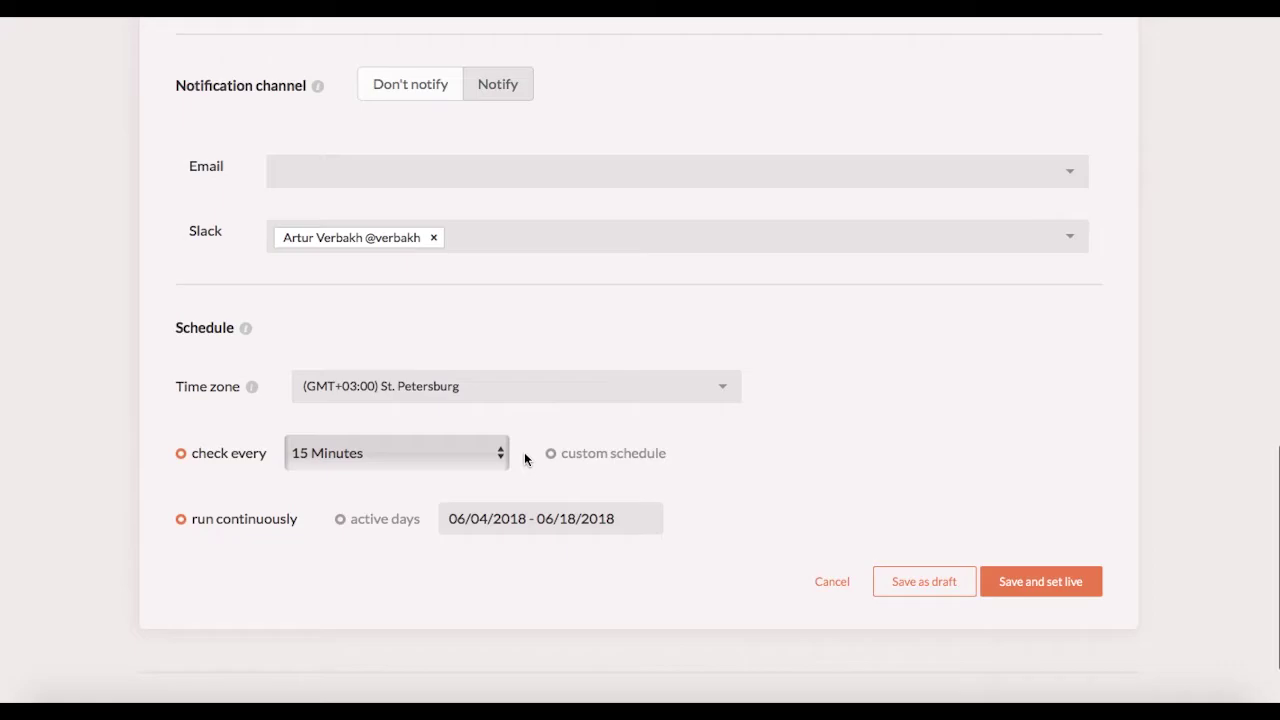
Try a custom schedule with checks at 01:00 AM all week, Monday 05:00 AM, Tuesday 07:00 AM and Thursday 10:00 AM
{"action": "left_click", "coordinate": [551, 453]}
{"action": "scroll", "coordinate": [760, 455], "scroll_direction": "down", "scroll_amount": 1}
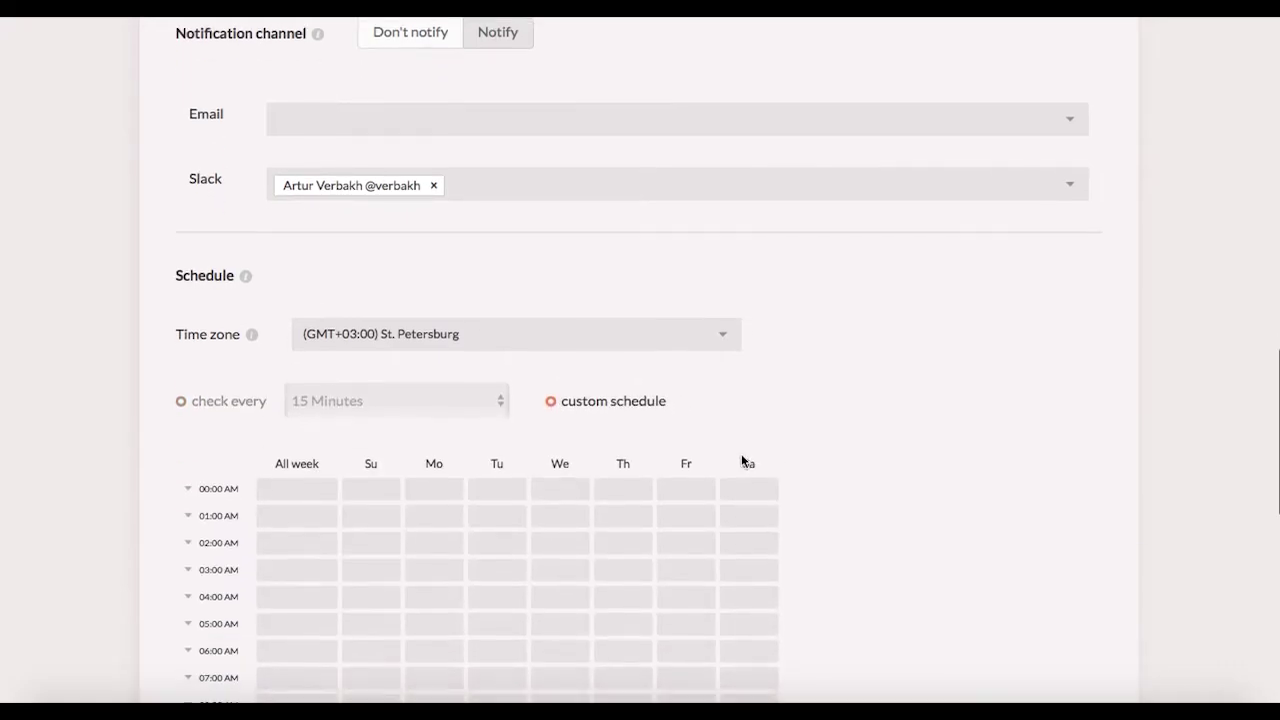
{"action": "left_click", "coordinate": [320, 515]}
{"action": "scroll", "coordinate": [890, 483], "scroll_direction": "down", "scroll_amount": 1}
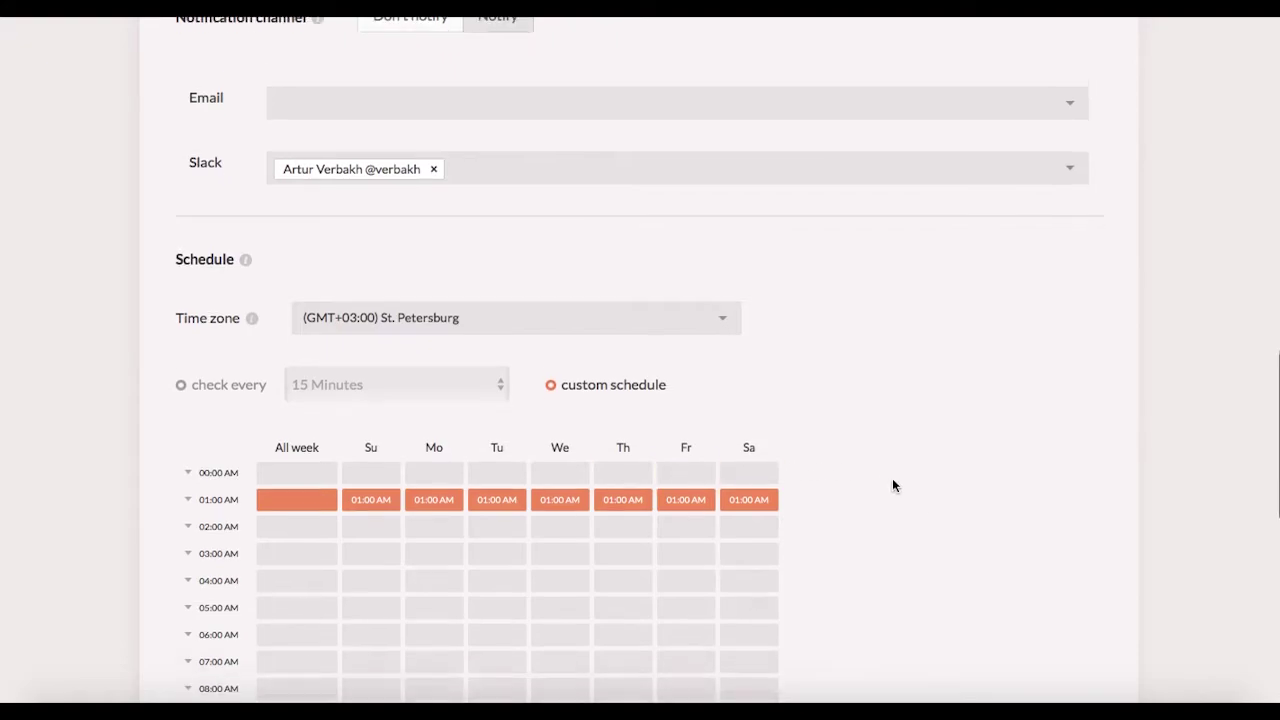
{"action": "scroll", "coordinate": [893, 485], "scroll_direction": "down", "scroll_amount": 3}
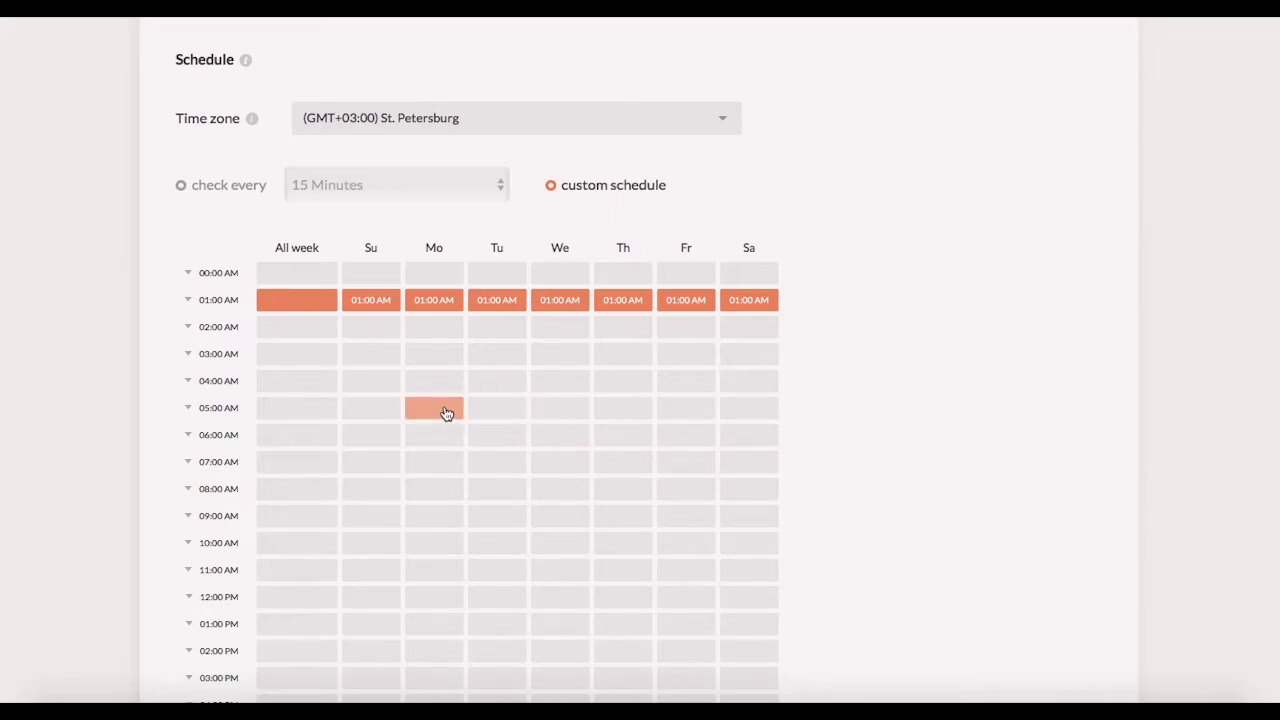
{"action": "left_click", "coordinate": [446, 412]}
{"action": "left_click", "coordinate": [514, 466]}
{"action": "left_click", "coordinate": [601, 542]}
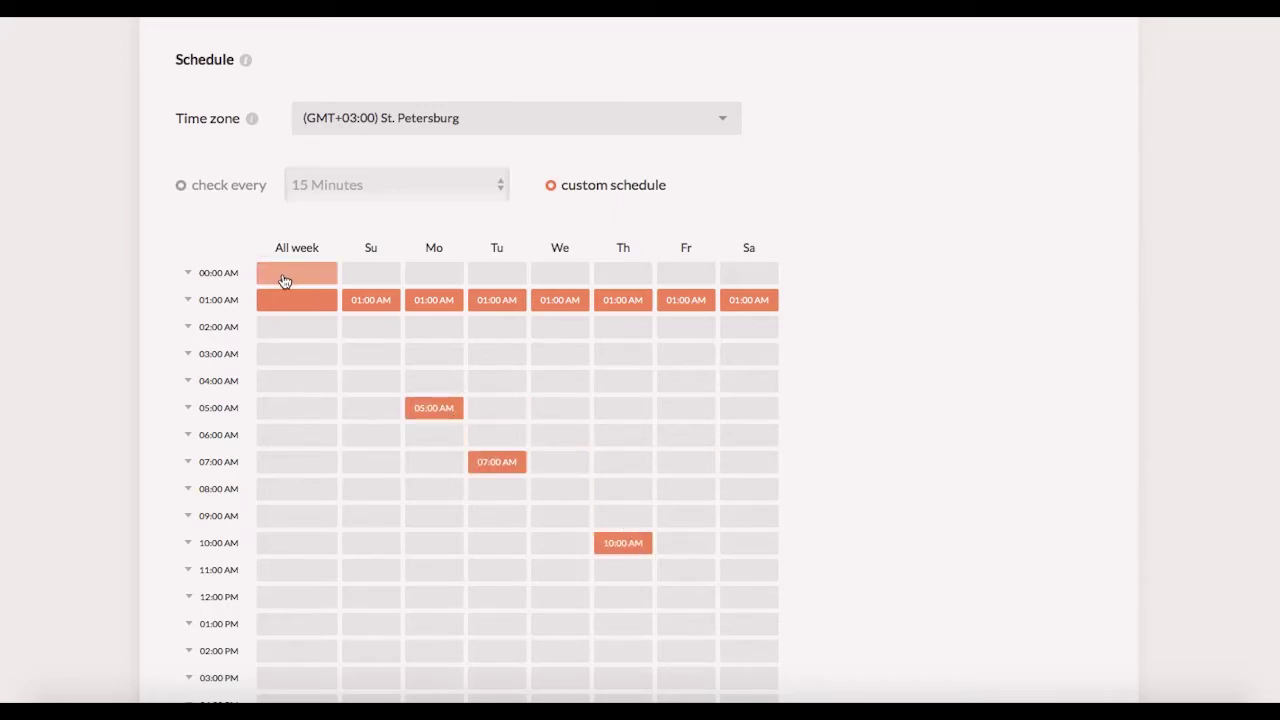
Clear all slots of the custom schedule and return to checking every 15 Minutes
{"action": "mouse_move", "coordinate": [283, 276]}
{"action": "left_mouse_down"}
{"action": "mouse_move", "coordinate": [298, 557]}
{"action": "mouse_move", "coordinate": [286, 323]}
{"action": "mouse_move", "coordinate": [263, 263]}
{"action": "left_mouse_up"}
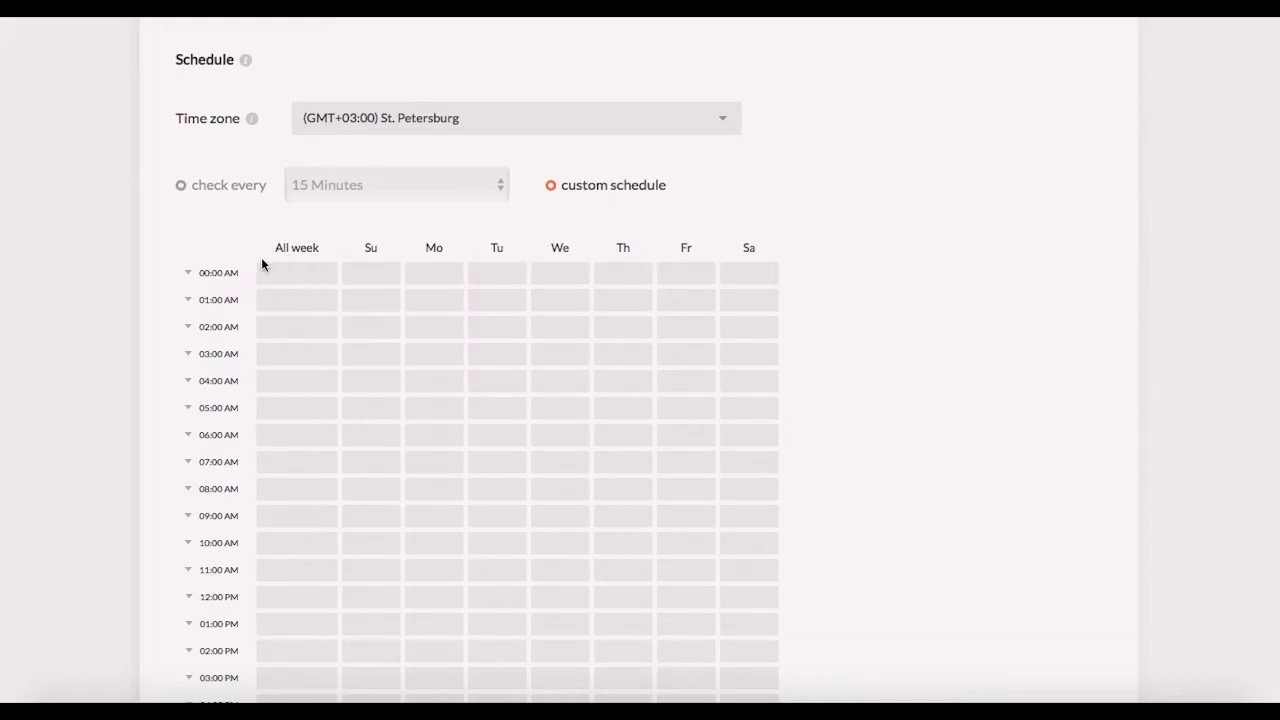
{"action": "left_click", "coordinate": [210, 196]}
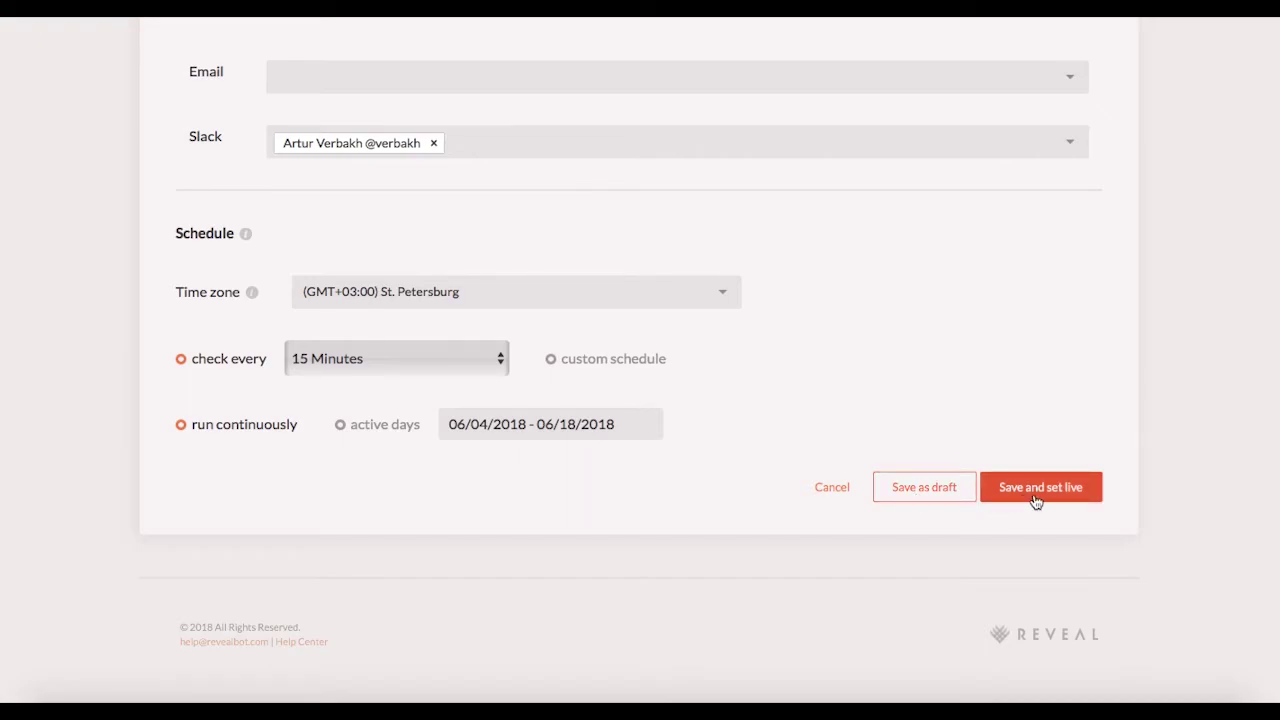
Change the Spend condition's threshold in the Pause adset task to $10
{"action": "scroll", "coordinate": [800, 307], "scroll_direction": "up", "scroll_amount": 8}
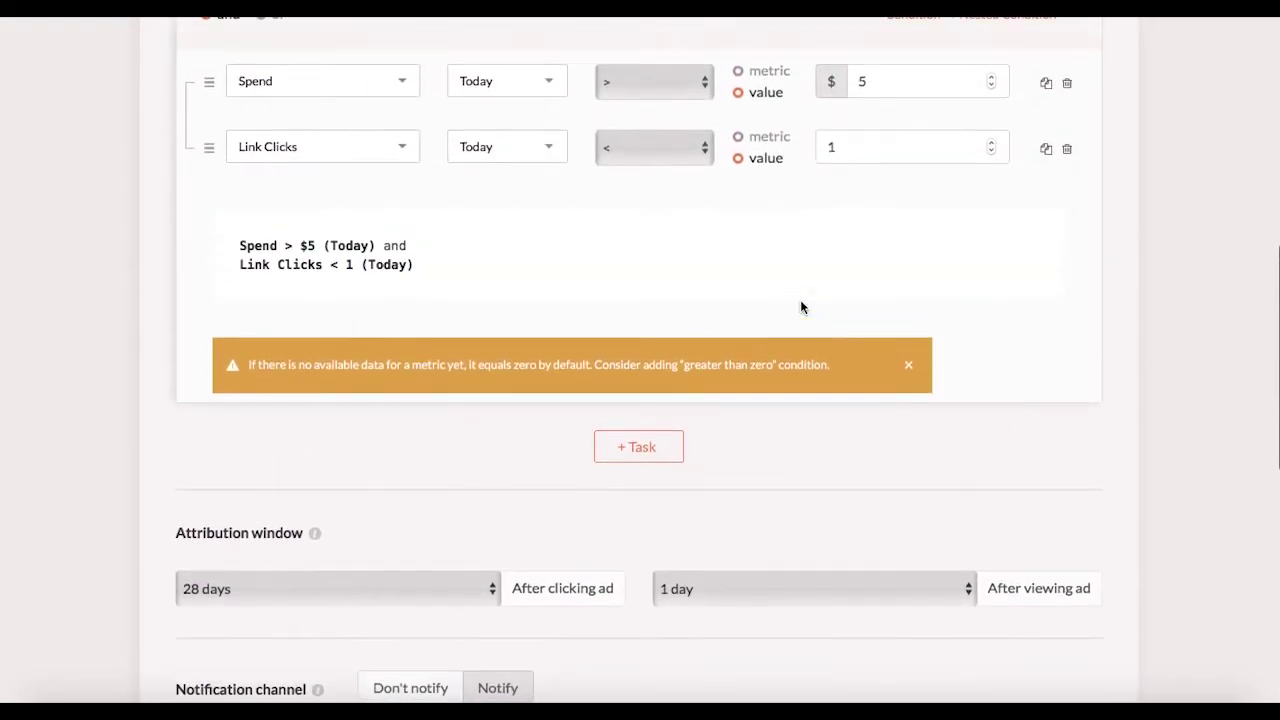
{"action": "scroll", "coordinate": [800, 307], "scroll_direction": "up", "scroll_amount": 2}
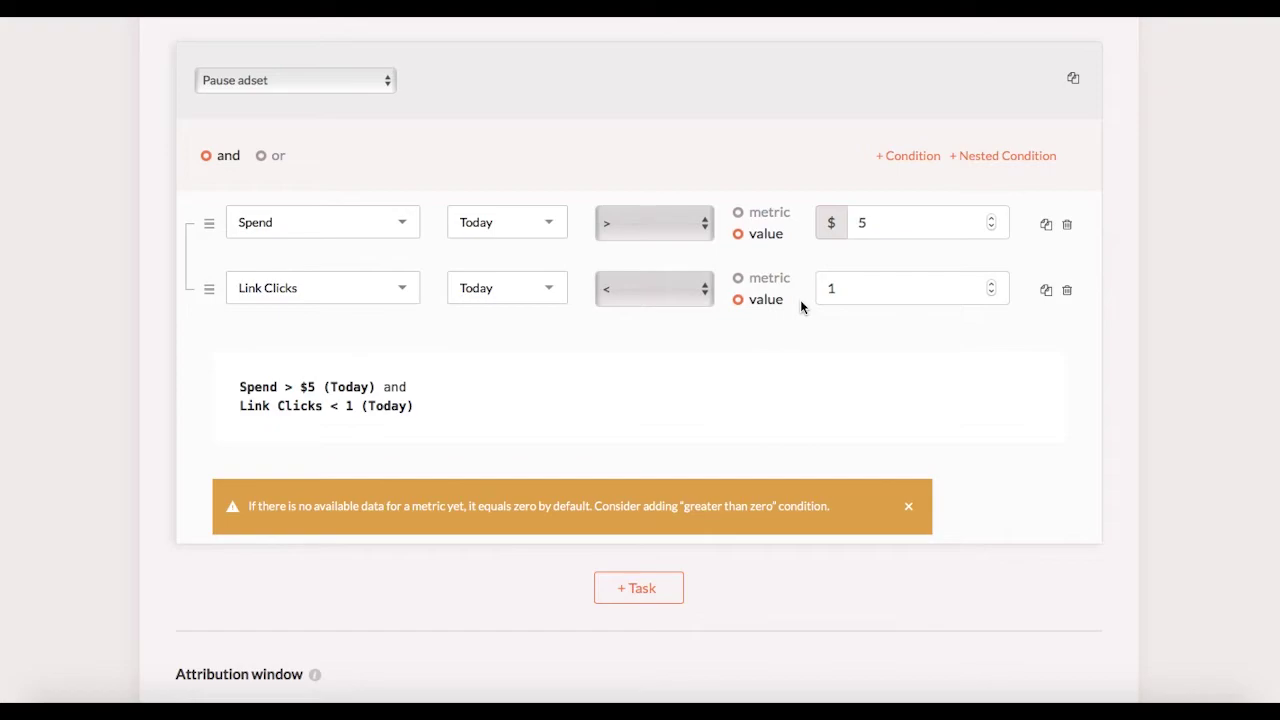
{"action": "left_click", "coordinate": [903, 224]}
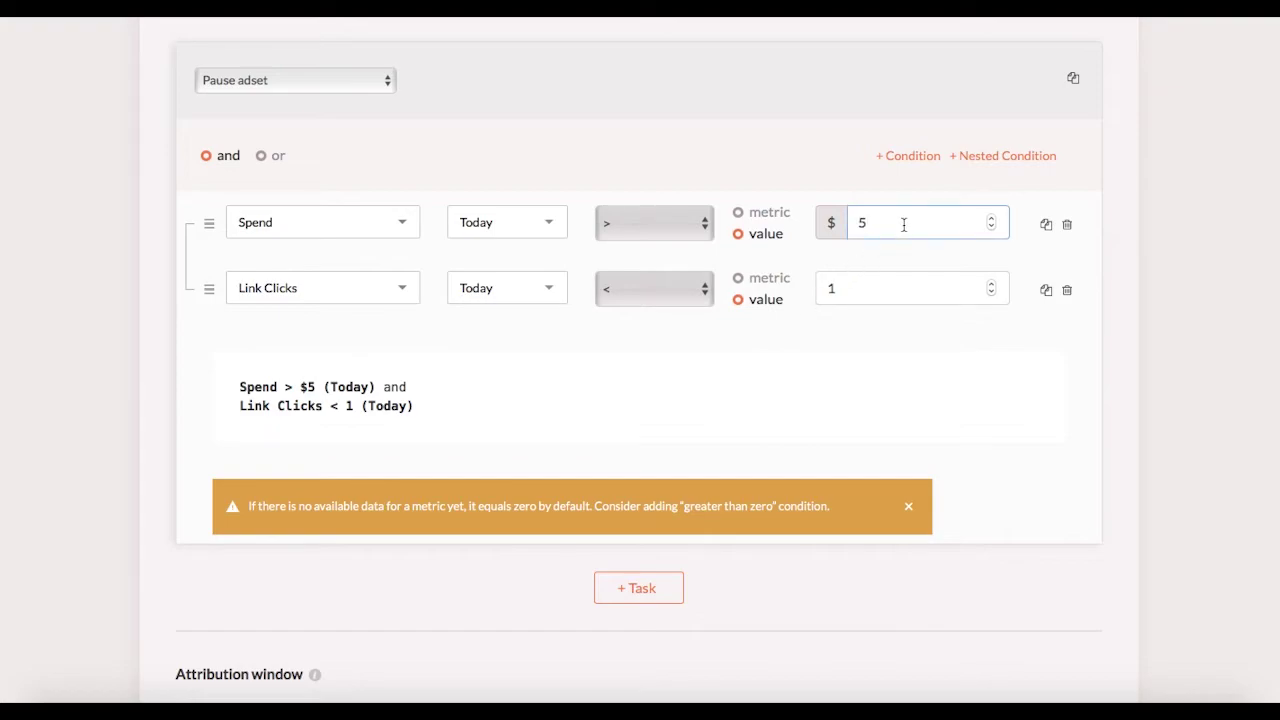
{"action": "key", "text": "BackSpace"}
{"action": "type", "text": "10"}
{"action": "left_click", "coordinate": [742, 360]}
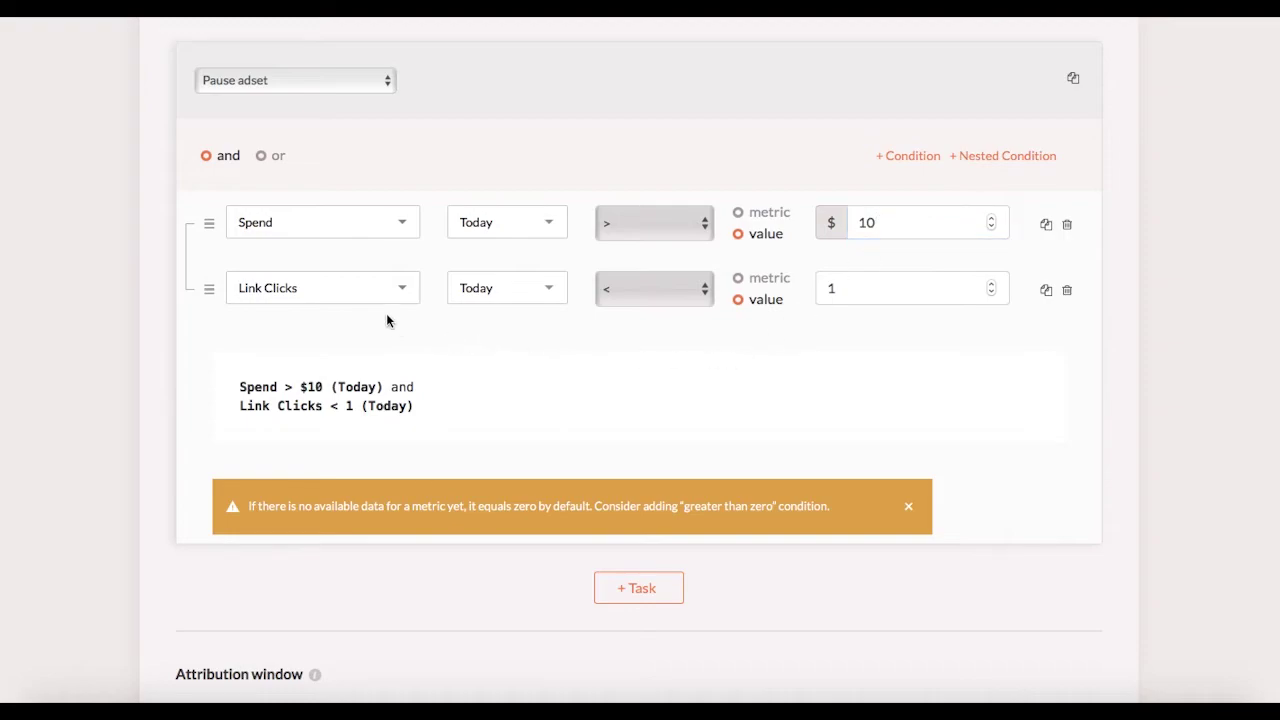
Replace the Link Clicks metric in the second condition with Purchases (Pixel)
{"action": "left_click", "coordinate": [362, 289]}
{"action": "type", "text": "Purchases"}
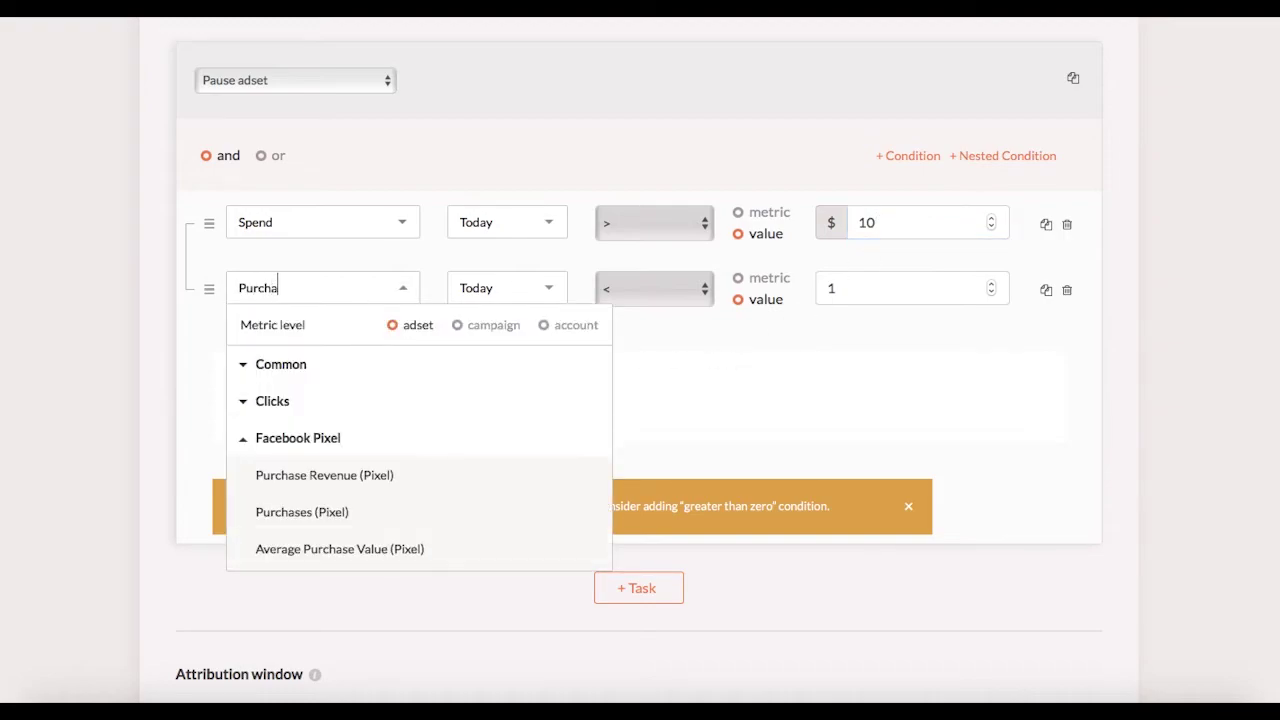
{"action": "left_click", "coordinate": [322, 475]}
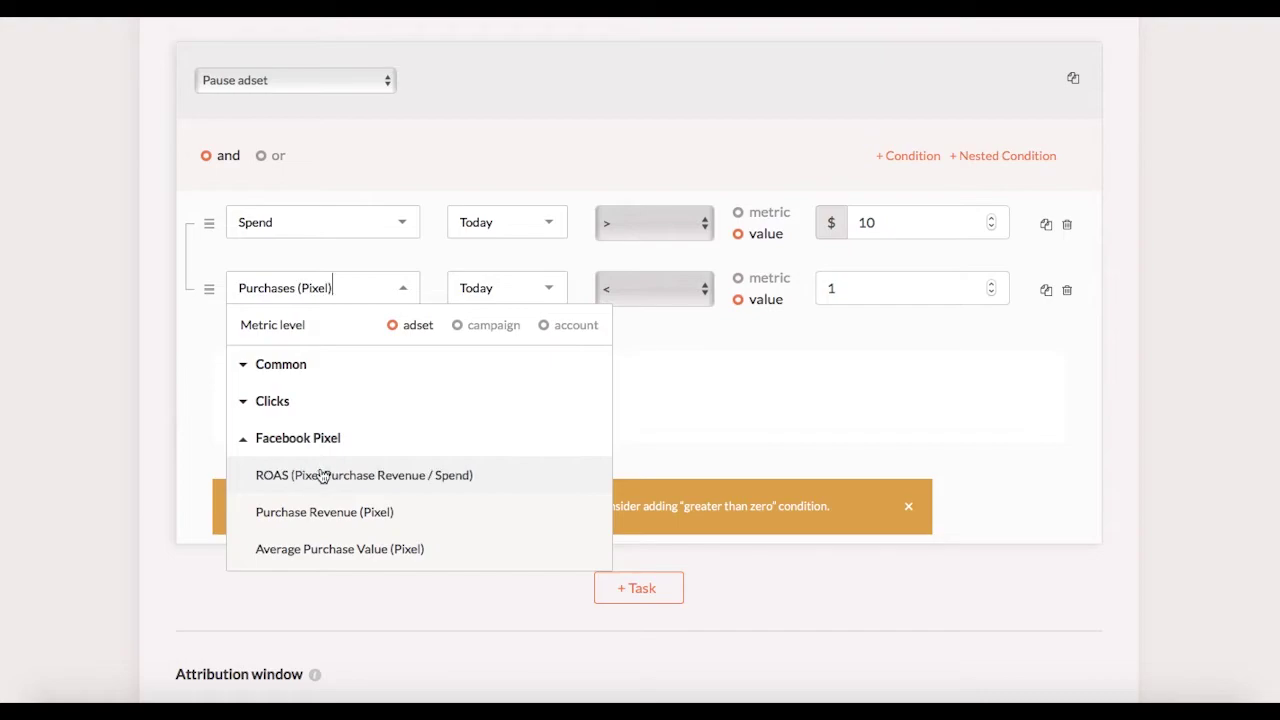
{"action": "left_click", "coordinate": [716, 390]}
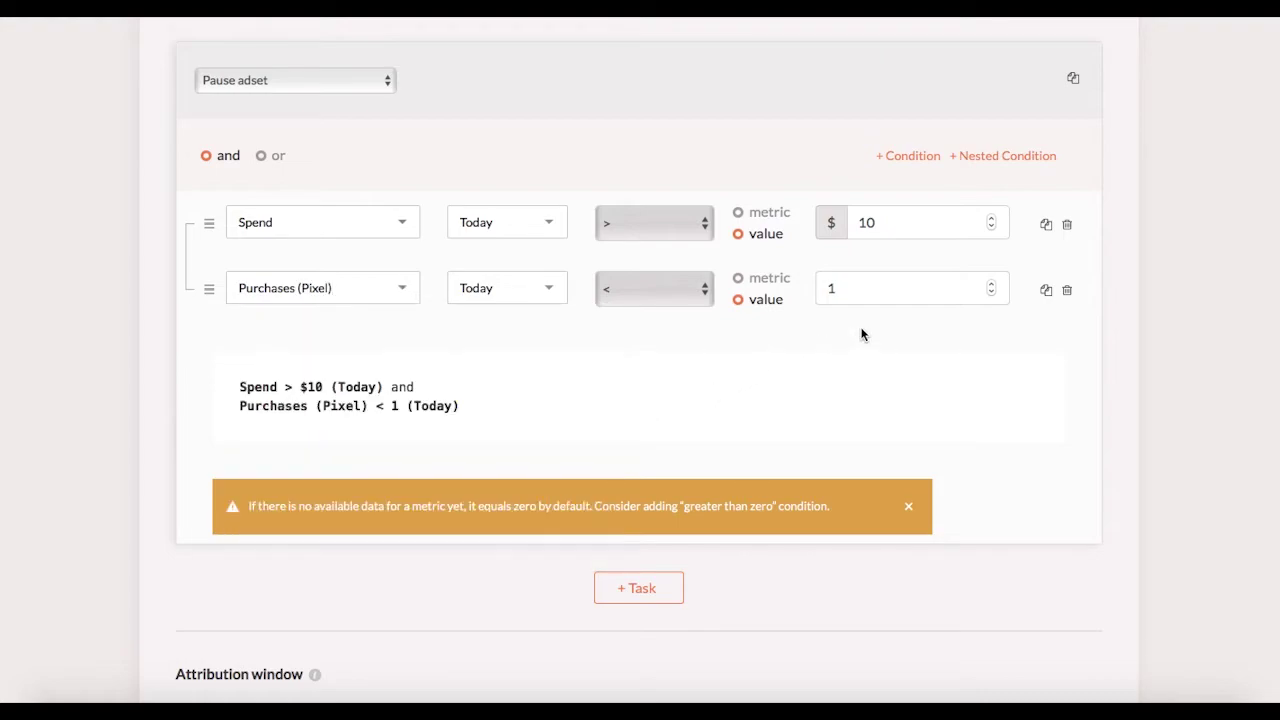
Add a third condition to the pause task for CPC (Link) greater than $3 today
{"action": "left_click", "coordinate": [912, 156]}
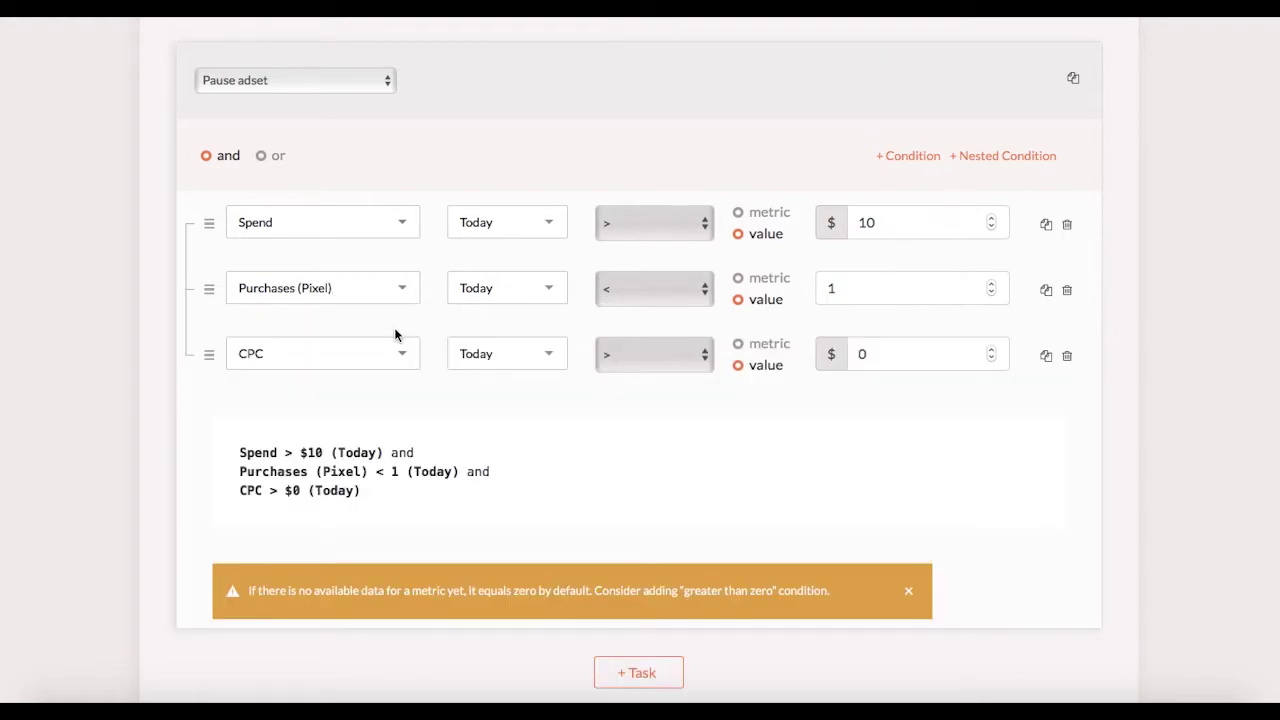
{"action": "left_click", "coordinate": [346, 349]}
{"action": "type", "text": "C"}
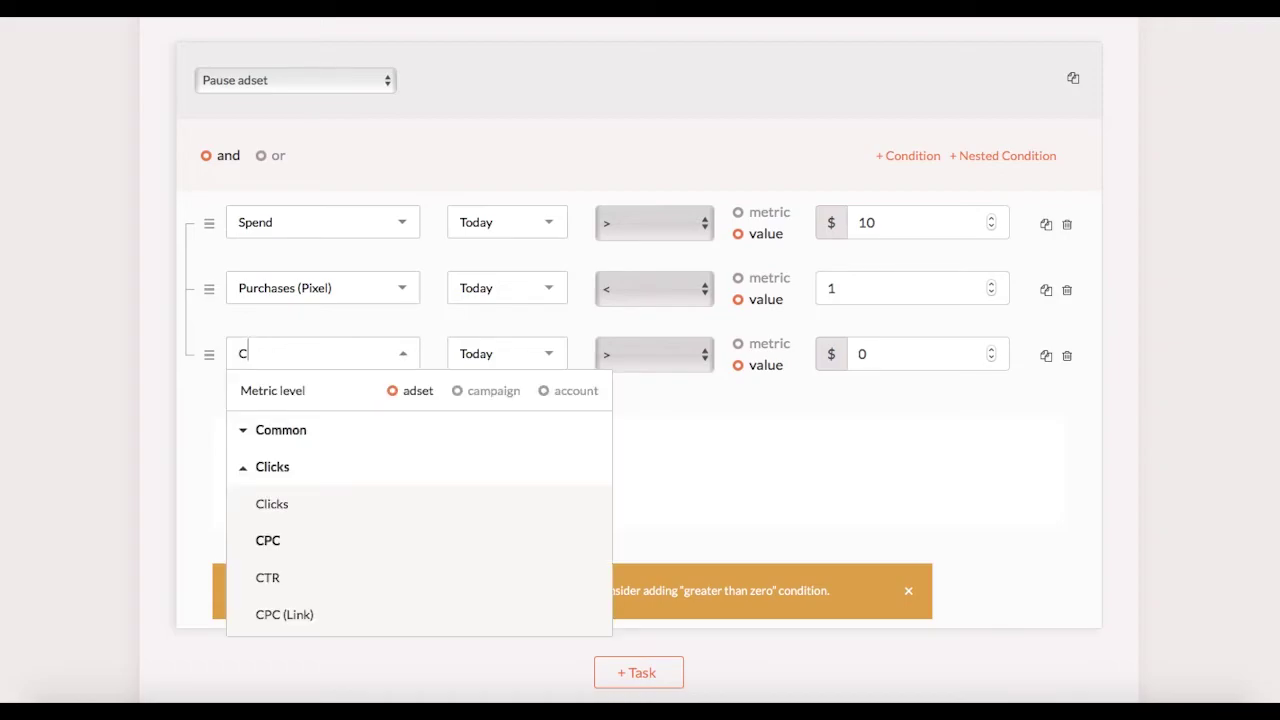
{"action": "type", "text": "PC"}
{"action": "left_click", "coordinate": [314, 546]}
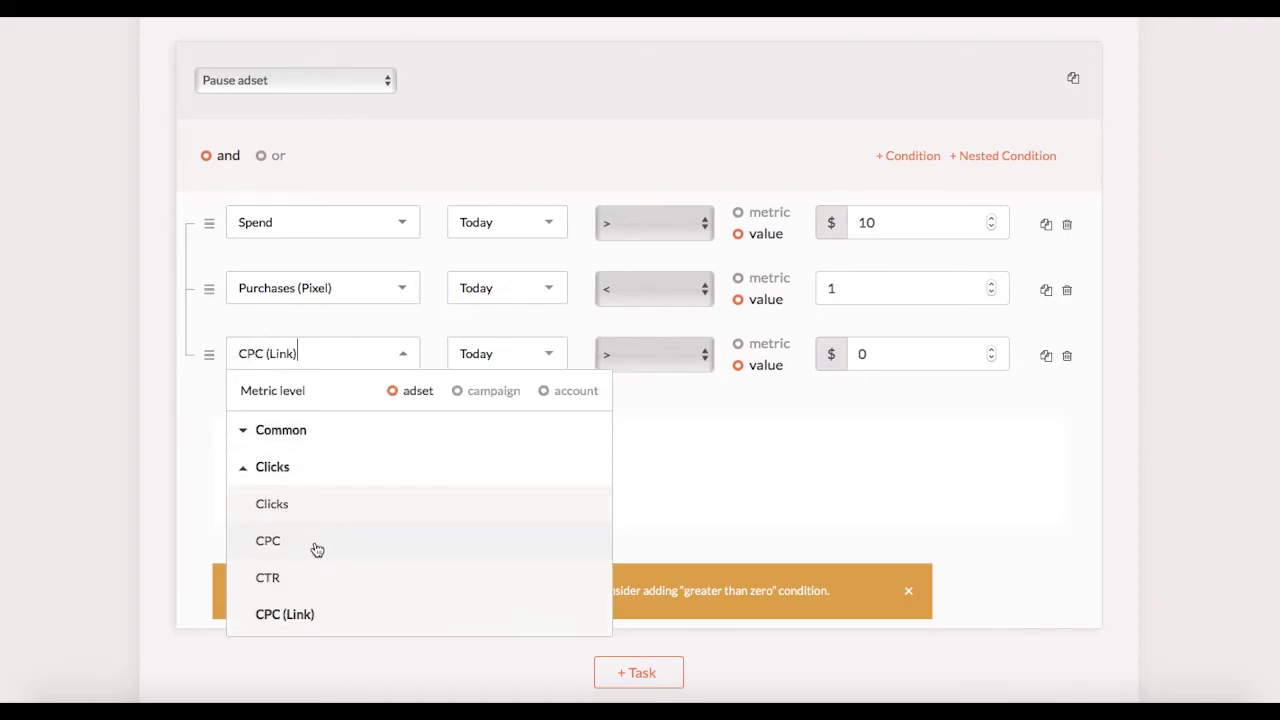
{"action": "left_click", "coordinate": [699, 500]}
{"action": "left_click", "coordinate": [881, 349]}
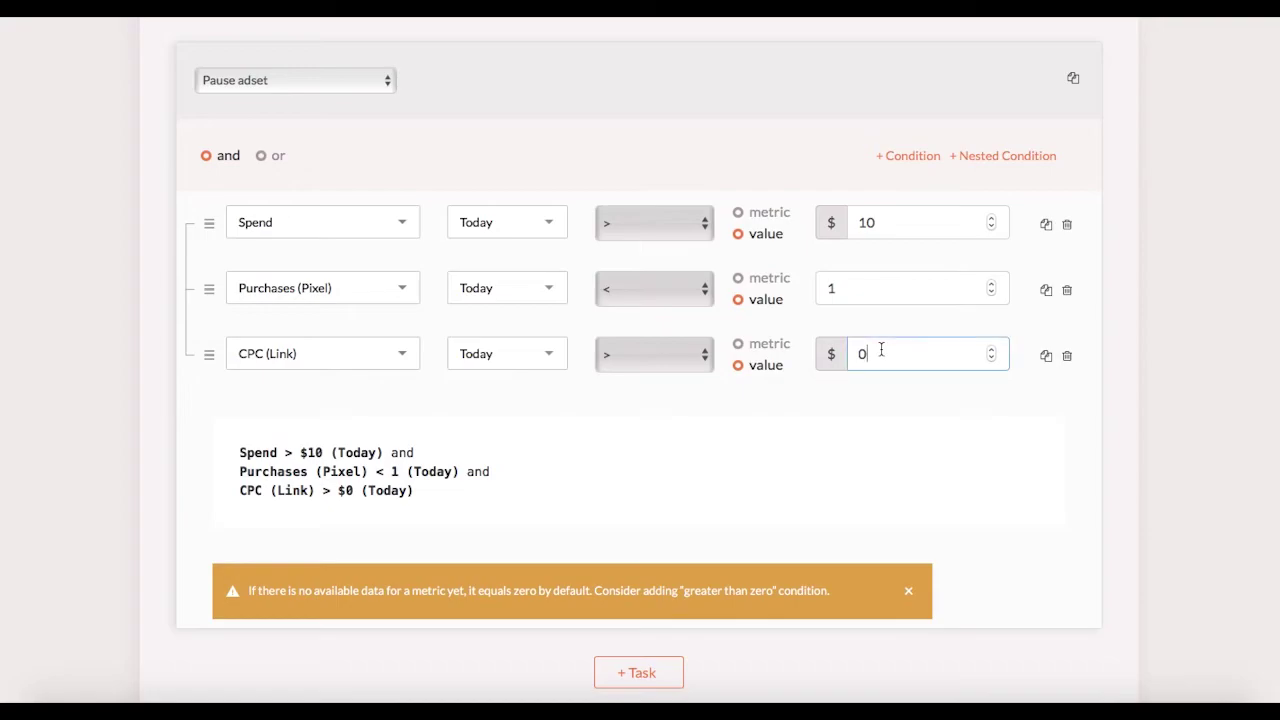
{"action": "key", "text": "BackSpace"}
{"action": "type", "text": "3"}
{"action": "left_click", "coordinate": [767, 441]}
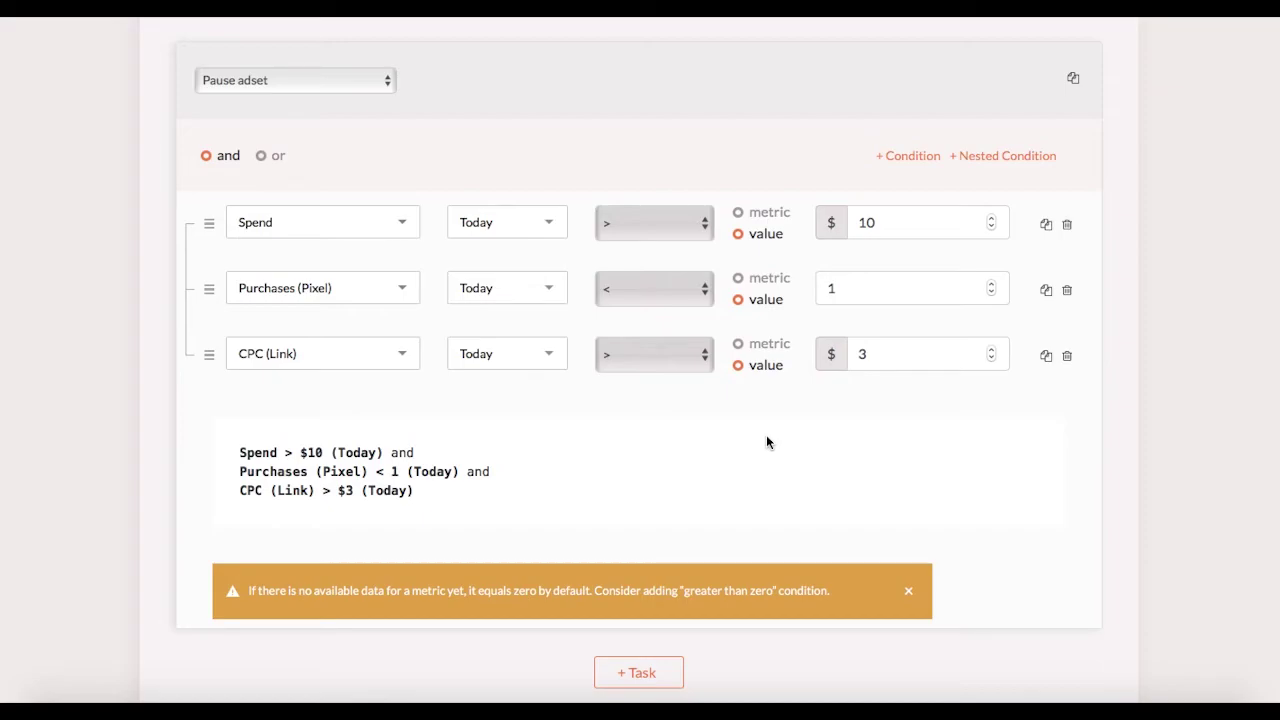
Delete the CPC (Link) and Purchases (Pixel) conditions from the pause task
{"action": "left_click", "coordinate": [1067, 356]}
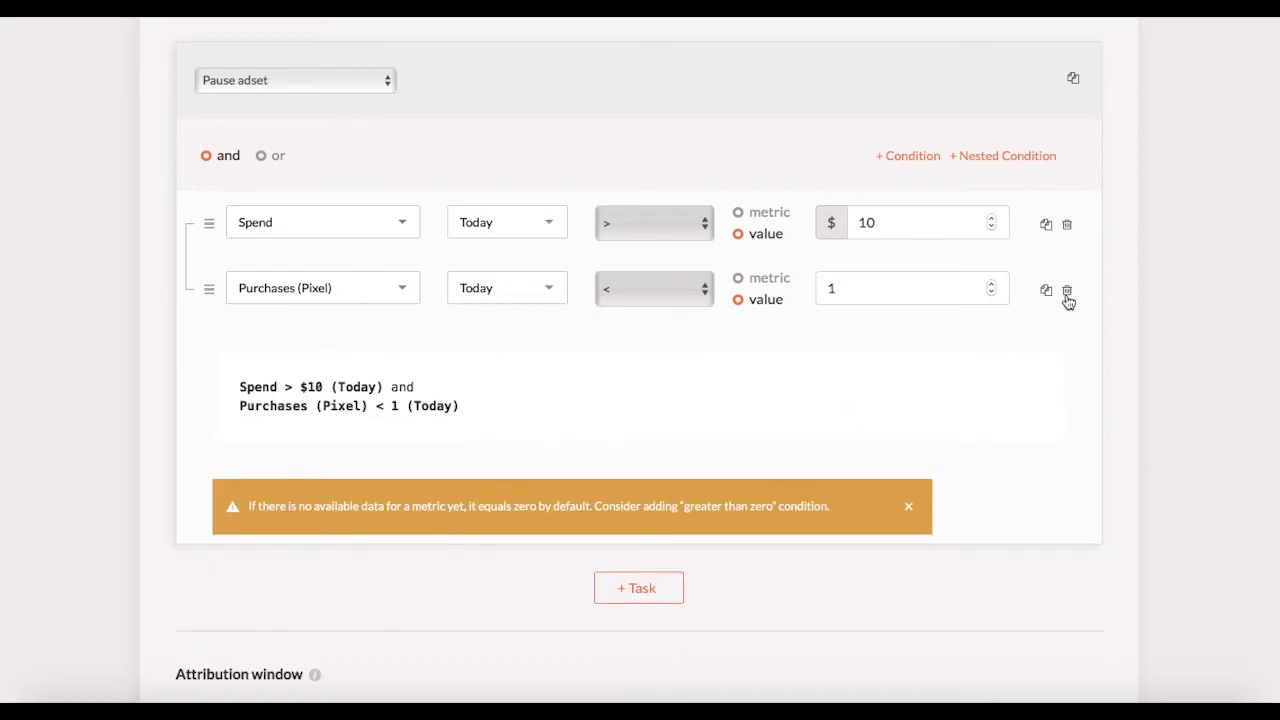
{"action": "left_click", "coordinate": [1067, 292]}
Add a nested condition below Spend using the ROAS (Pixel Purchase Revenue / Spend) metric
{"action": "left_click", "coordinate": [1005, 156]}
{"action": "left_click", "coordinate": [345, 370]}
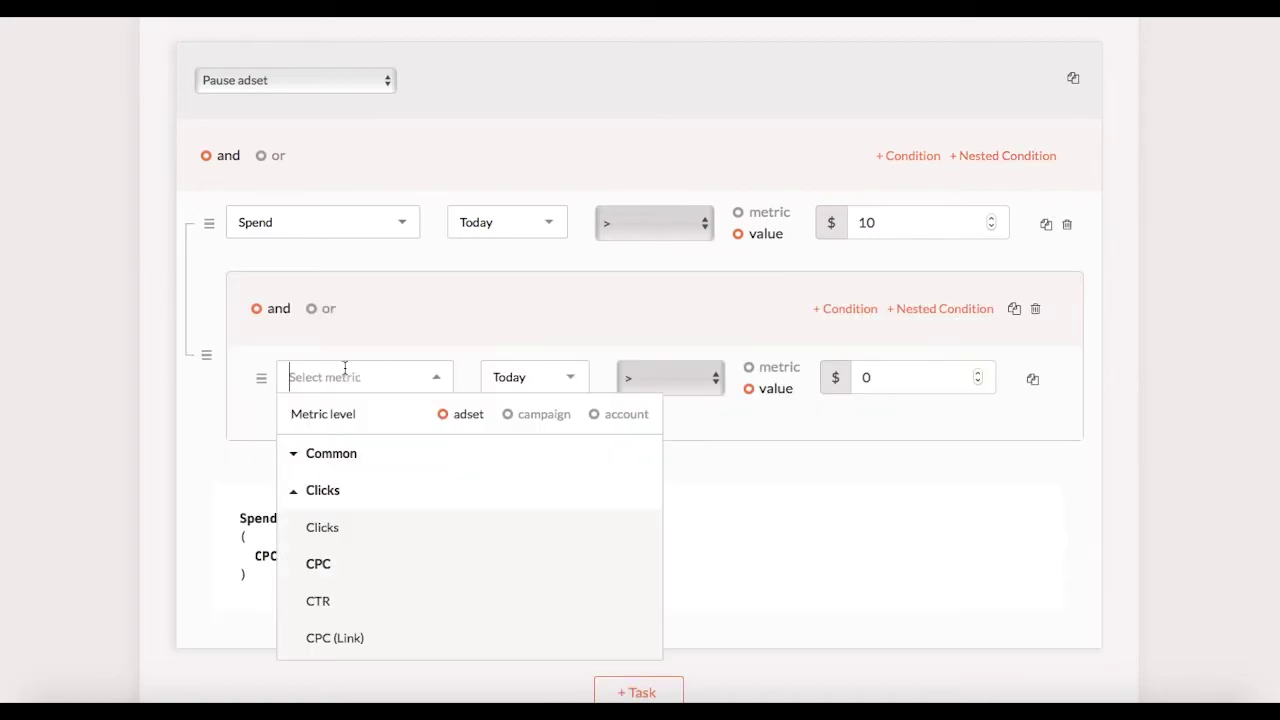
{"action": "type", "text": "ROAS"}
{"action": "left_click", "coordinate": [340, 565]}
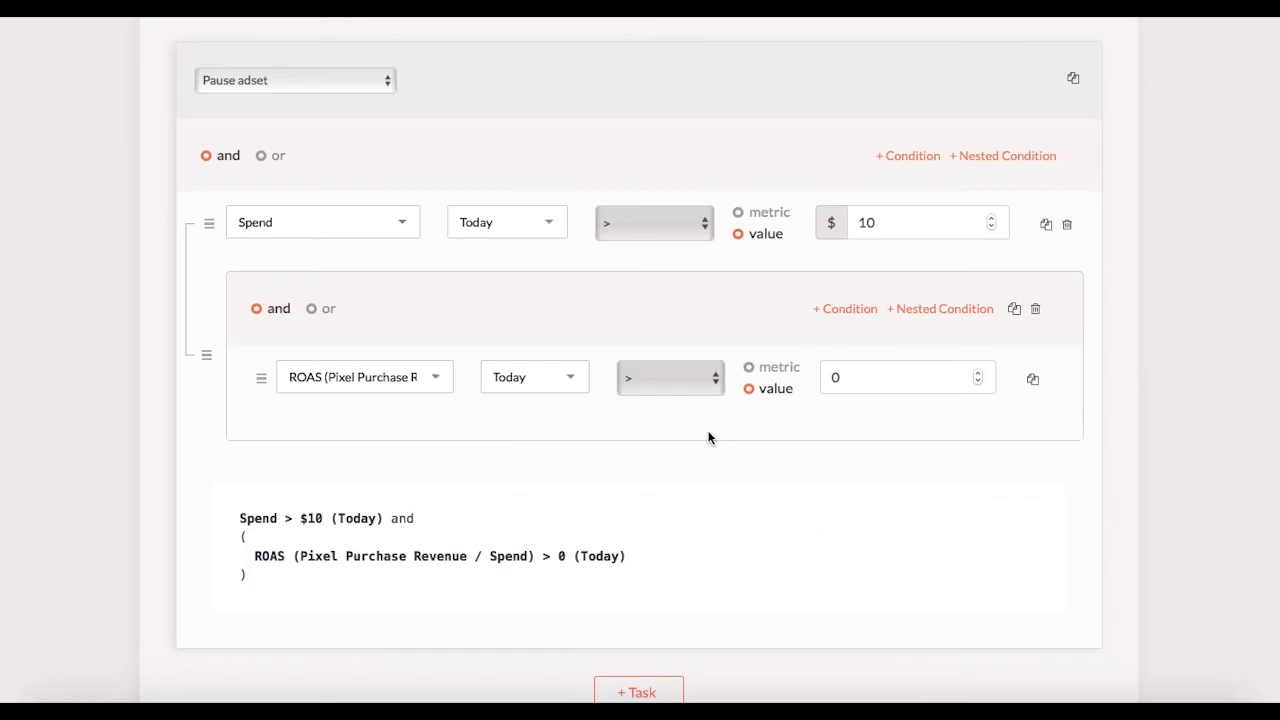
Set the nested ROAS (Pixel Purchase Revenue / Spend) condition to less than 1.5
{"action": "left_click", "coordinate": [661, 379]}
{"action": "left_click", "coordinate": [684, 362]}
{"action": "left_click", "coordinate": [857, 378]}
{"action": "key", "text": "BackSpace"}
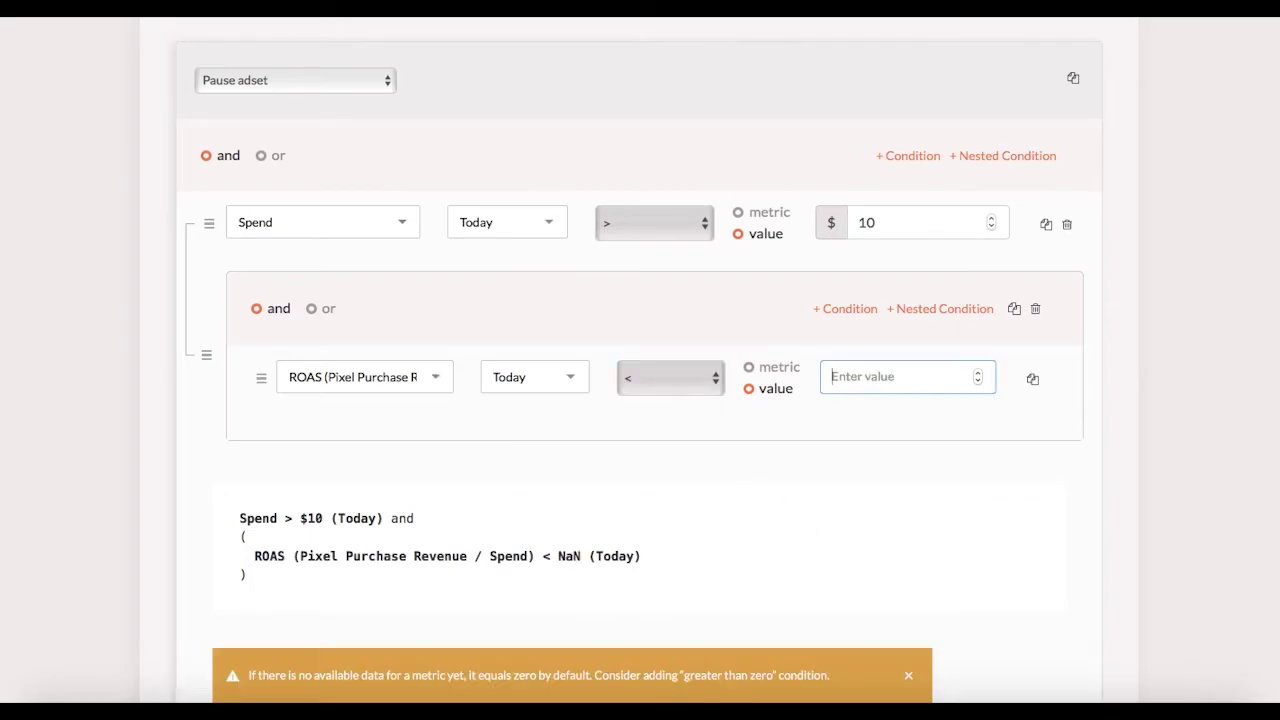
{"action": "type", "text": "1,5"}
{"action": "left_click", "coordinate": [783, 436]}
Add a second nested condition for Cost Per Purchase (Pixel) greater than $10 today
{"action": "left_click", "coordinate": [845, 309]}
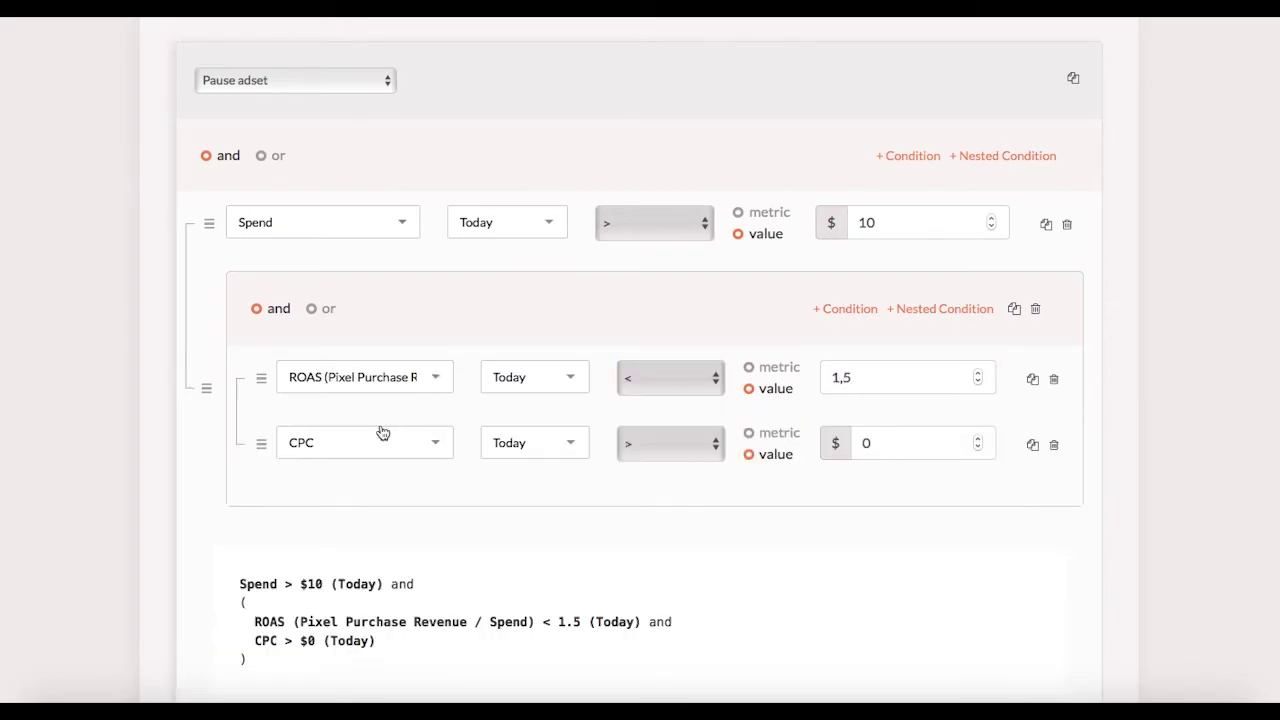
{"action": "left_click", "coordinate": [382, 432]}
{"action": "type", "text": "Cost per p"}
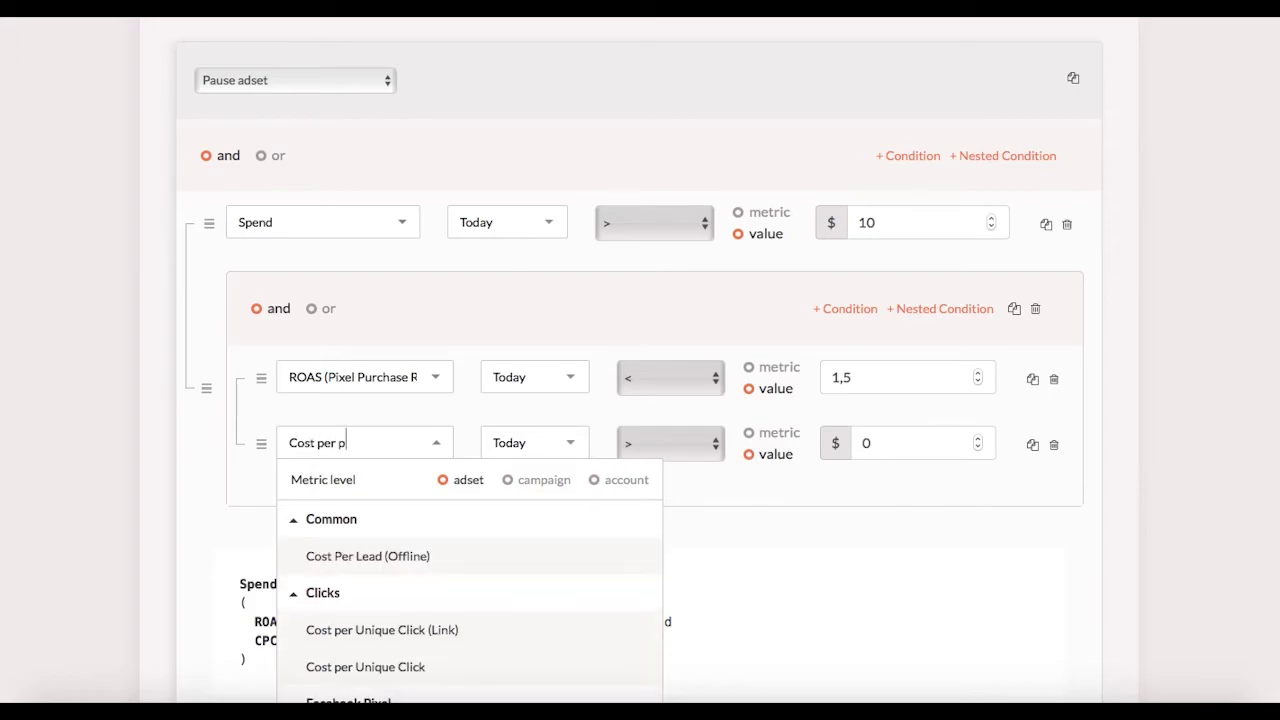
{"action": "type", "text": "ur"}
{"action": "left_click", "coordinate": [386, 632]}
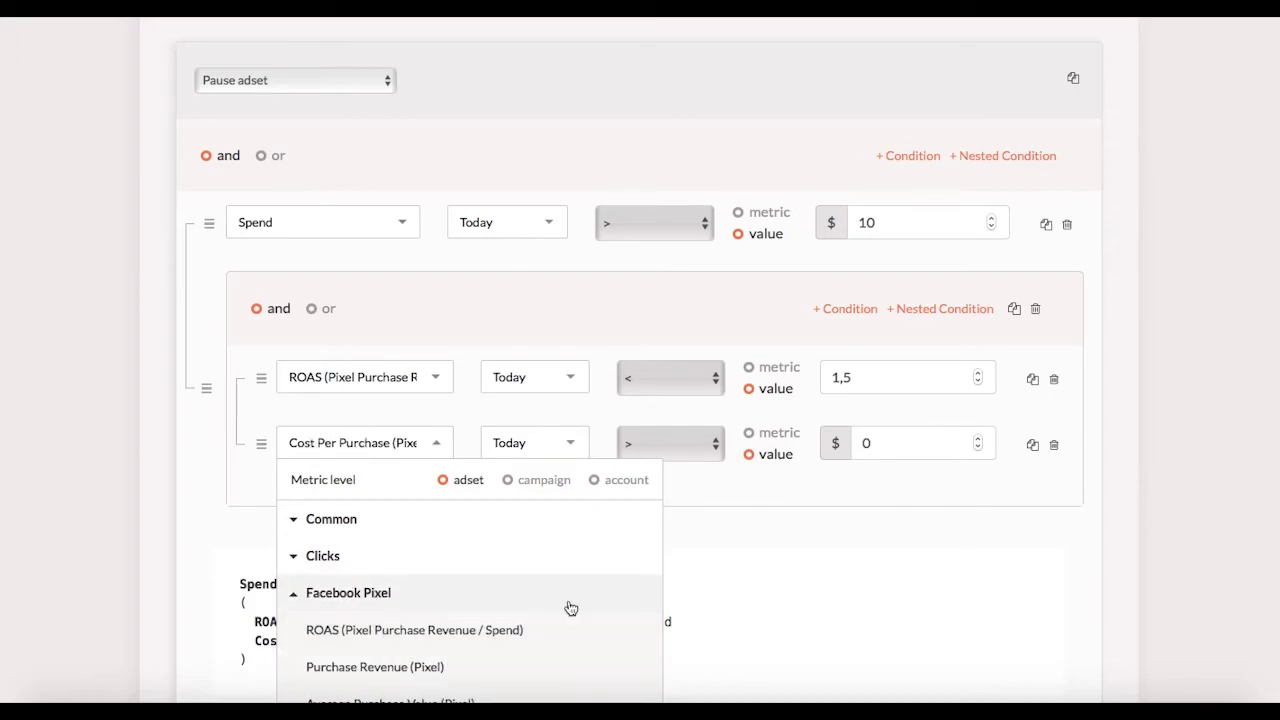
{"action": "left_click", "coordinate": [916, 446]}
{"action": "key", "text": "BackSpace"}
{"action": "type", "text": "10"}
{"action": "left_click", "coordinate": [789, 514]}
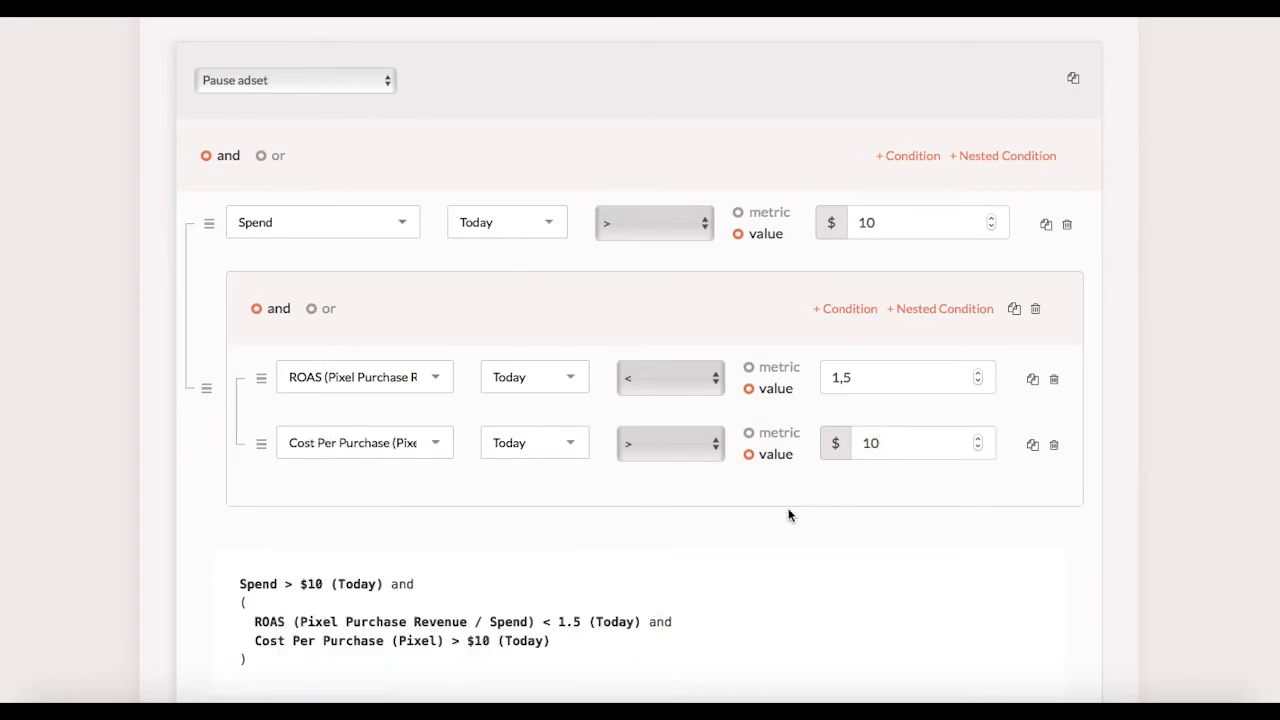
Combine the two nested conditions with "or" logic and highlight the logical operators in the condition summary
{"action": "left_click", "coordinate": [314, 309]}
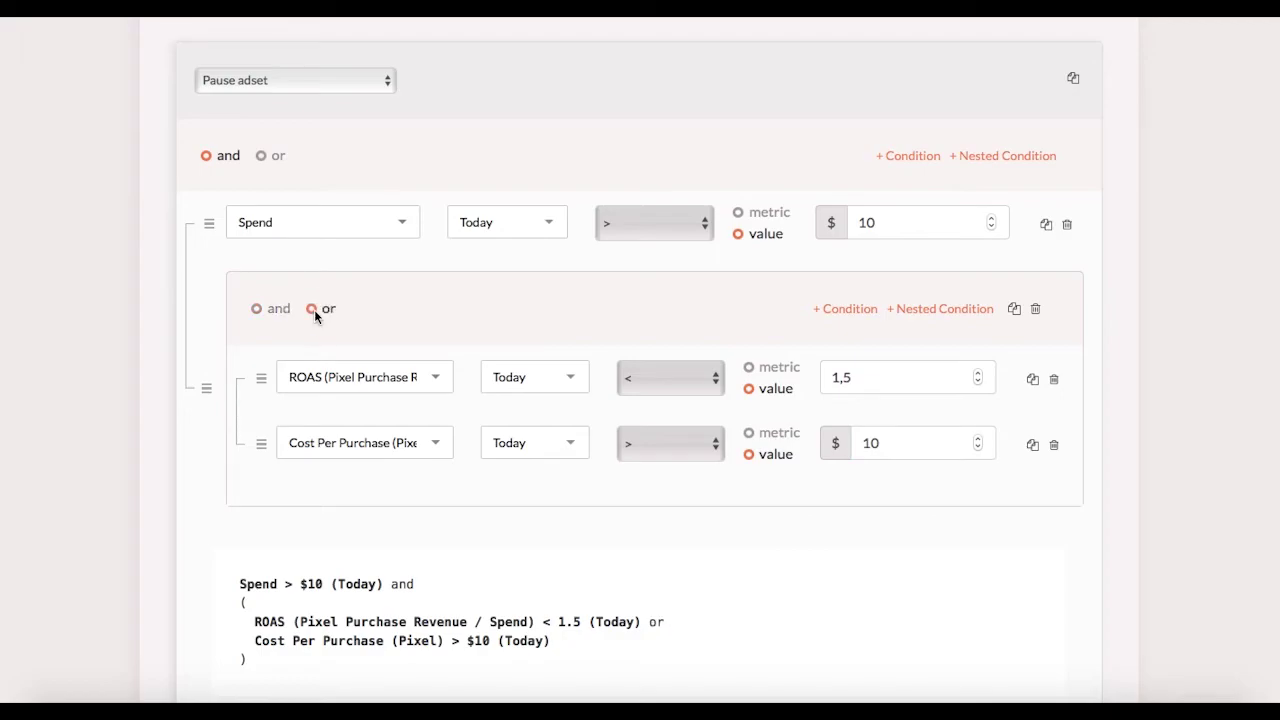
{"action": "double_click", "coordinate": [654, 621]}
{"action": "left_click", "coordinate": [640, 588]}
{"action": "double_click", "coordinate": [402, 584]}
{"action": "left_click", "coordinate": [462, 580]}
Delete the whole nested condition group below the Spend condition
{"action": "left_click", "coordinate": [1037, 315]}
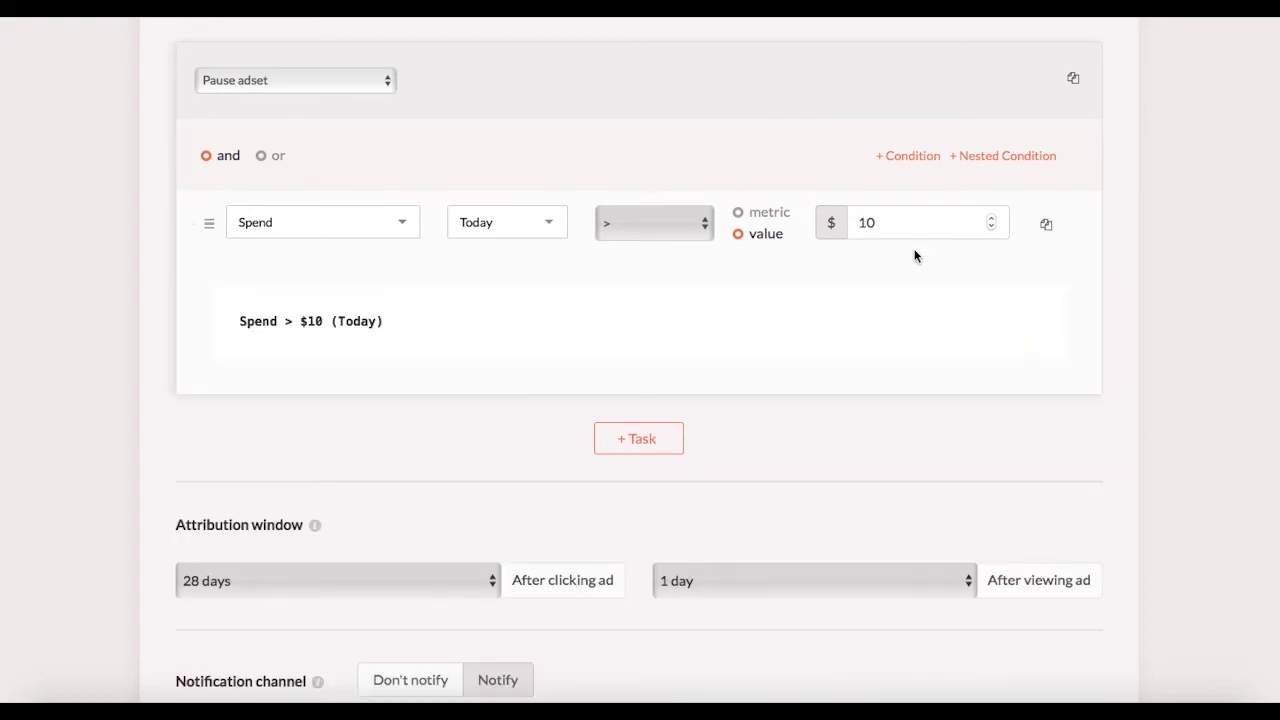
Change the rule's target filter from campaign name to an adset status of Active
{"action": "scroll", "coordinate": [667, 106], "scroll_direction": "up", "scroll_amount": 1}
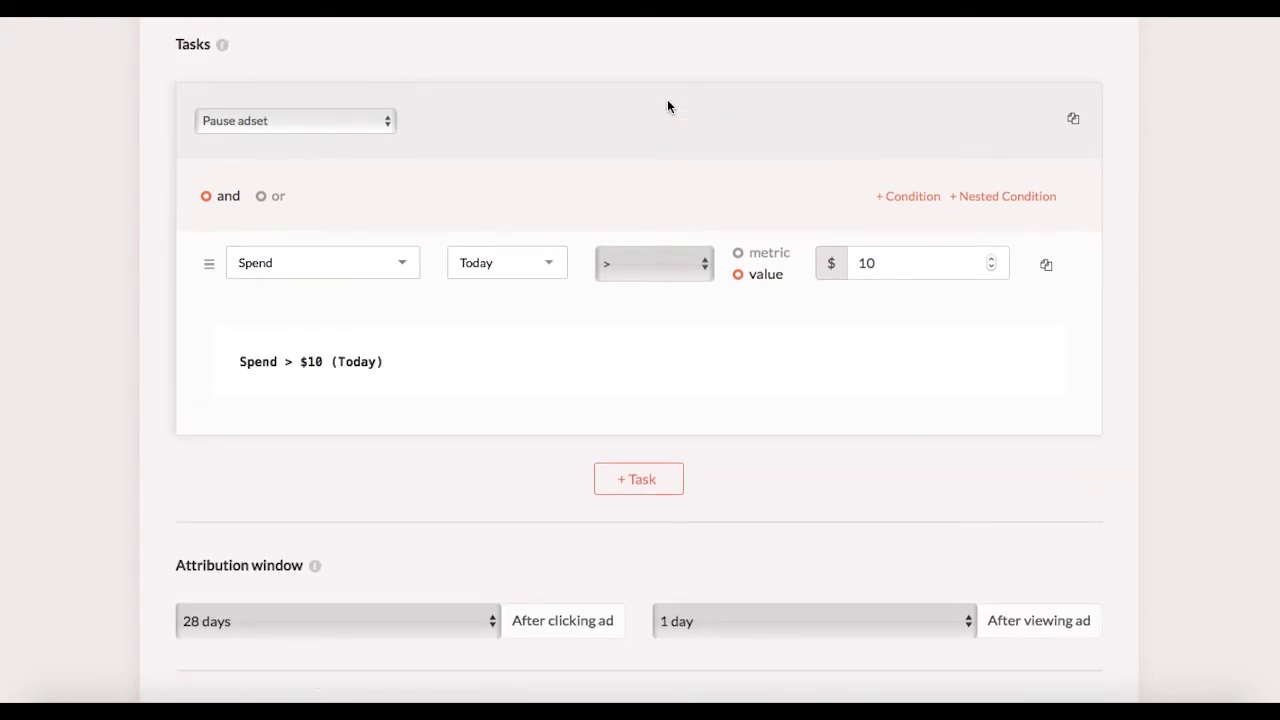
{"action": "scroll", "coordinate": [667, 106], "scroll_direction": "up", "scroll_amount": 5}
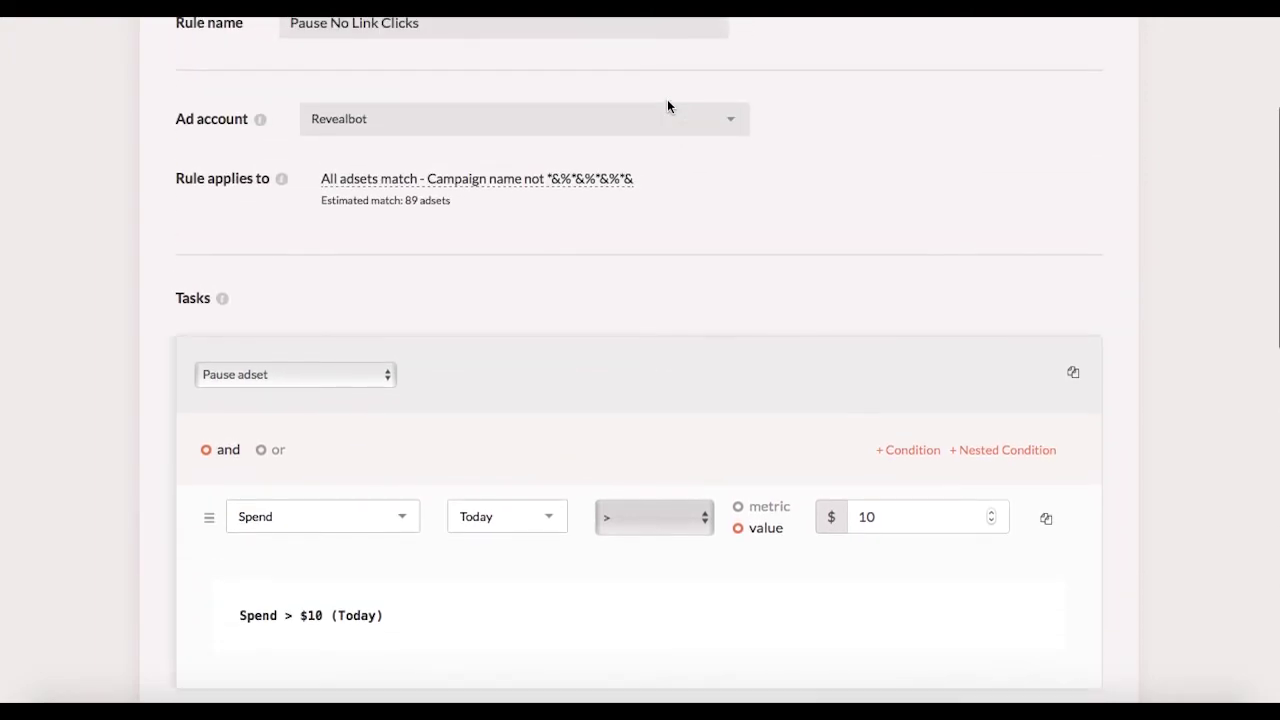
{"action": "left_click", "coordinate": [500, 190]}
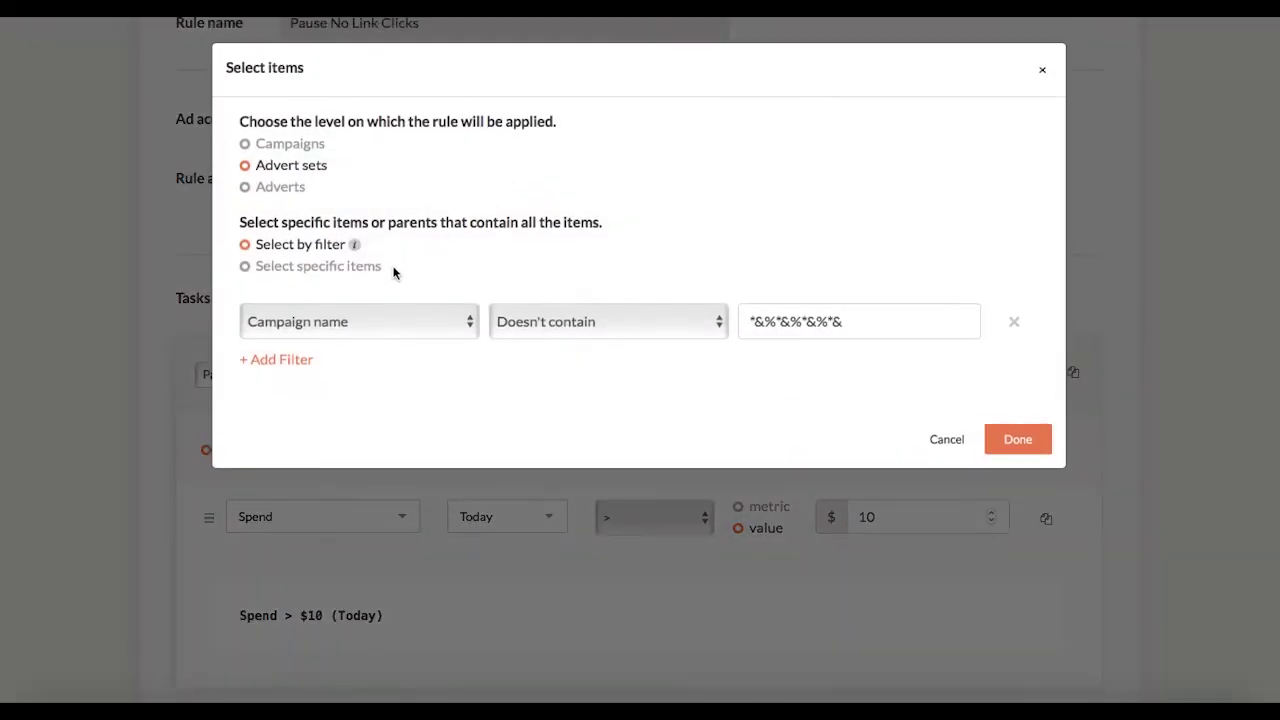
{"action": "left_click", "coordinate": [337, 322]}
{"action": "left_click", "coordinate": [302, 387]}
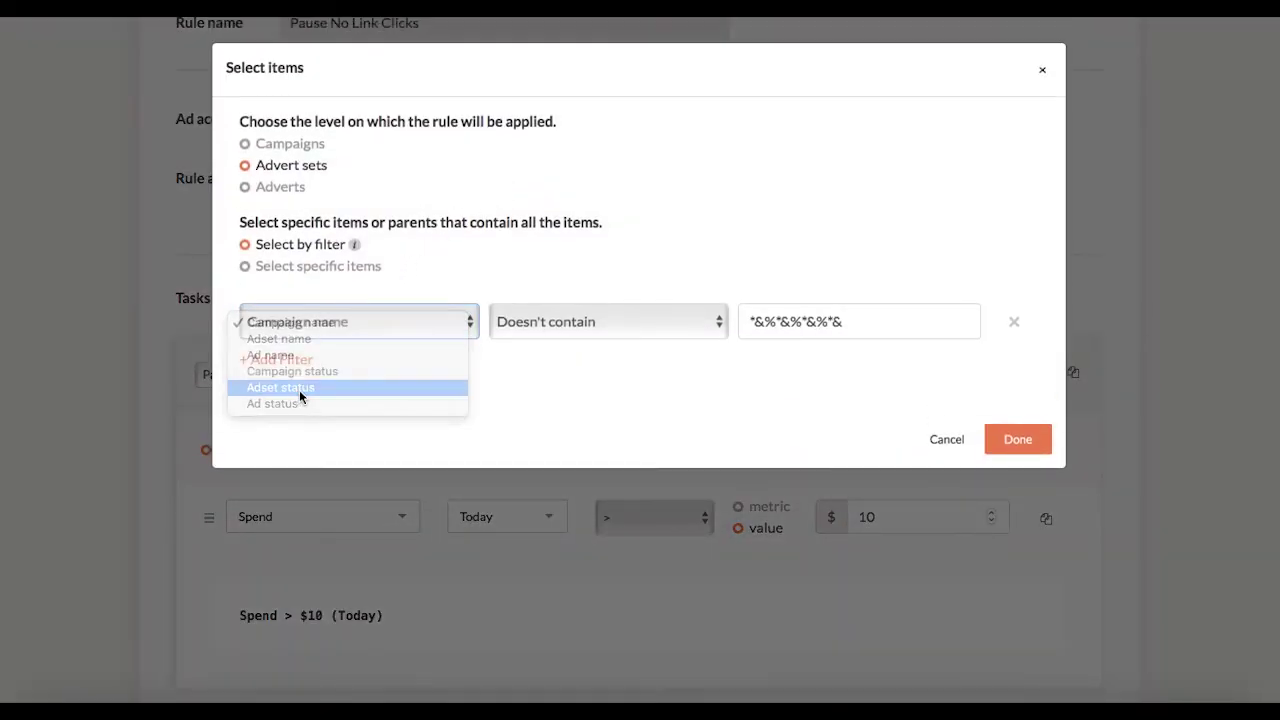
{"action": "left_click", "coordinate": [1018, 438]}
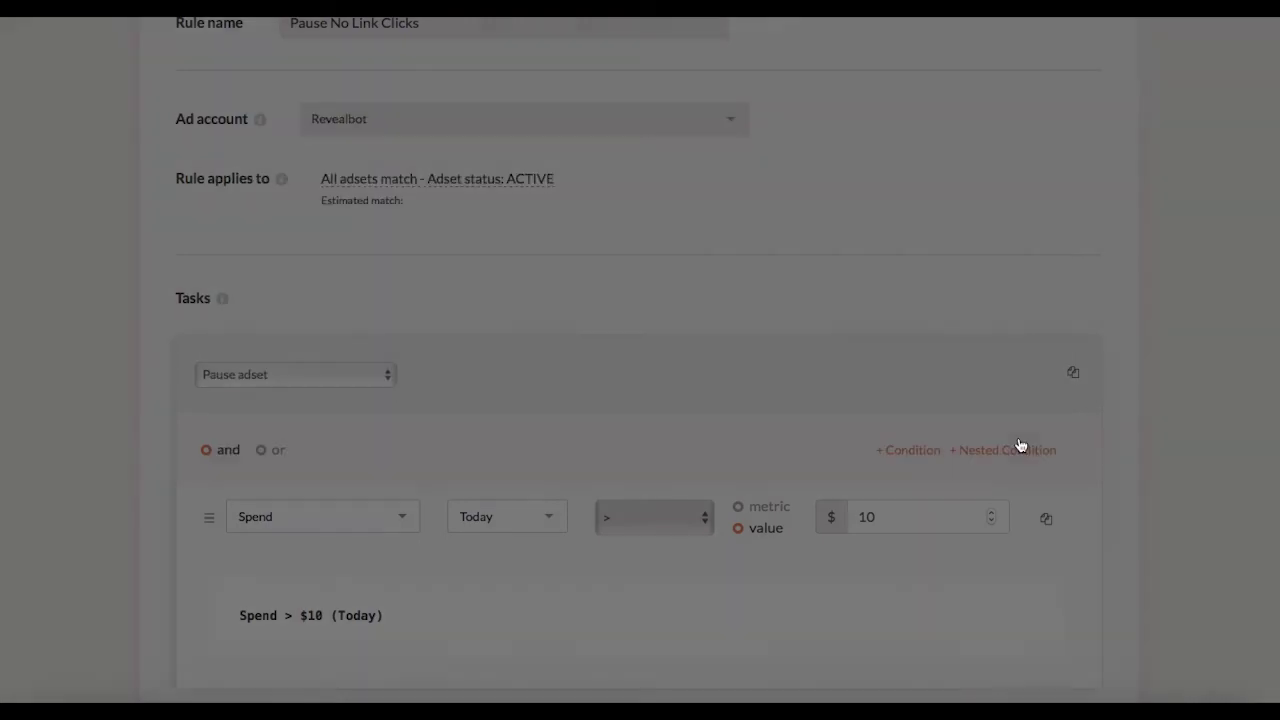
Replace the Spend condition in the pause task with Time greater than 10:00 PM
{"action": "scroll", "coordinate": [697, 391], "scroll_direction": "down", "scroll_amount": 2}
{"action": "scroll", "coordinate": [698, 393], "scroll_direction": "down", "scroll_amount": 1}
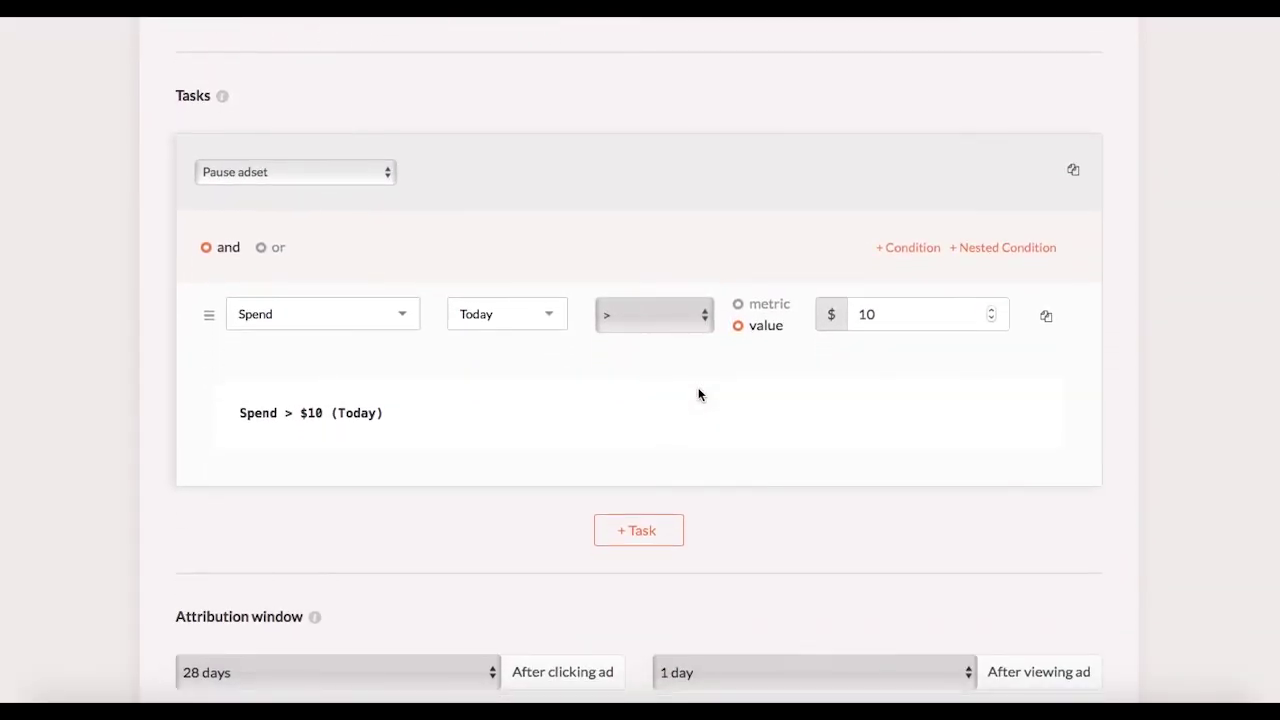
{"action": "left_click", "coordinate": [322, 313]}
{"action": "type", "text": "Time"}
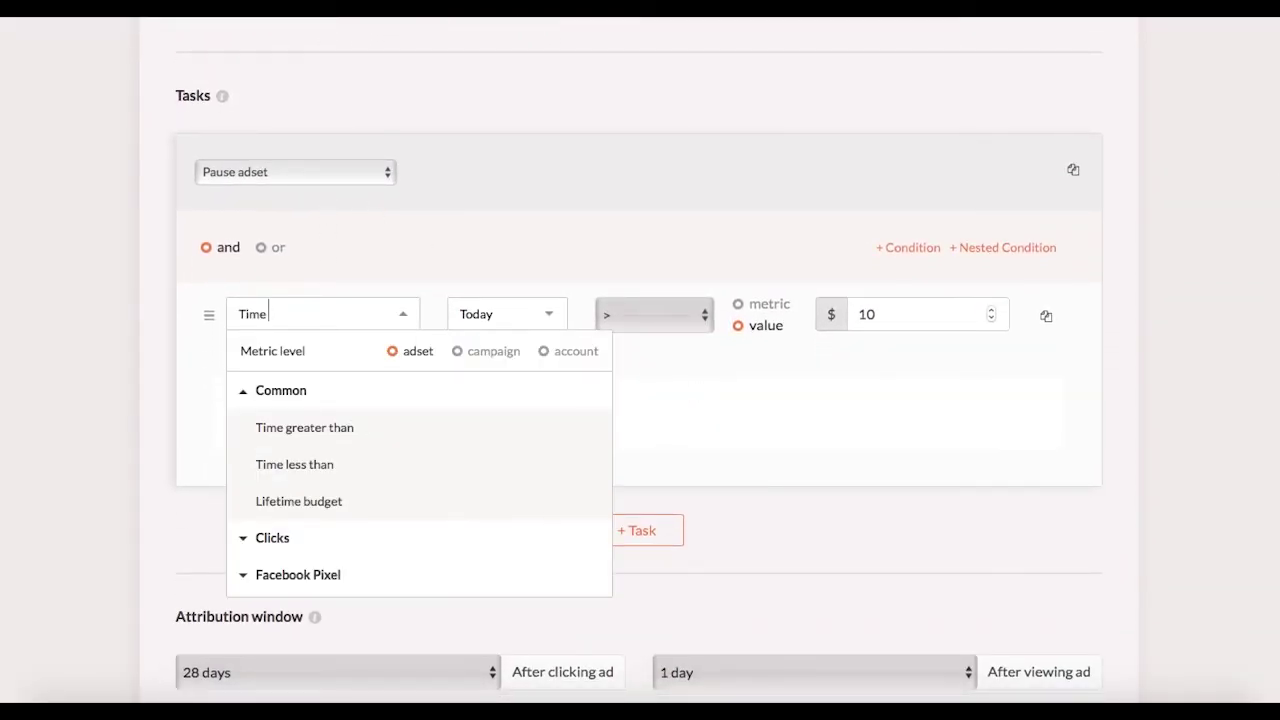
{"action": "left_click", "coordinate": [312, 427]}
{"action": "left_click", "coordinate": [455, 316]}
{"action": "scroll", "coordinate": [463, 434], "scroll_direction": "down", "scroll_amount": 6}
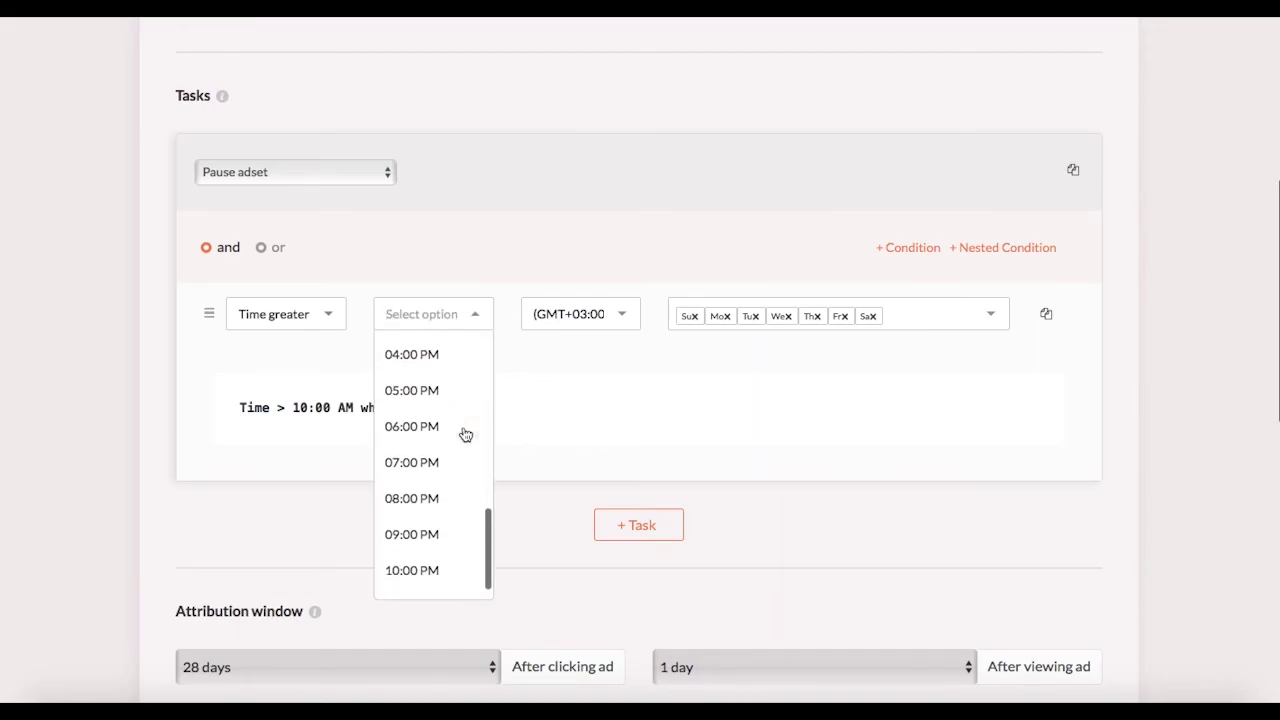
{"action": "left_click", "coordinate": [417, 552]}
Examine the time zone options of the time condition and of the rule's schedule
{"action": "left_click", "coordinate": [629, 318]}
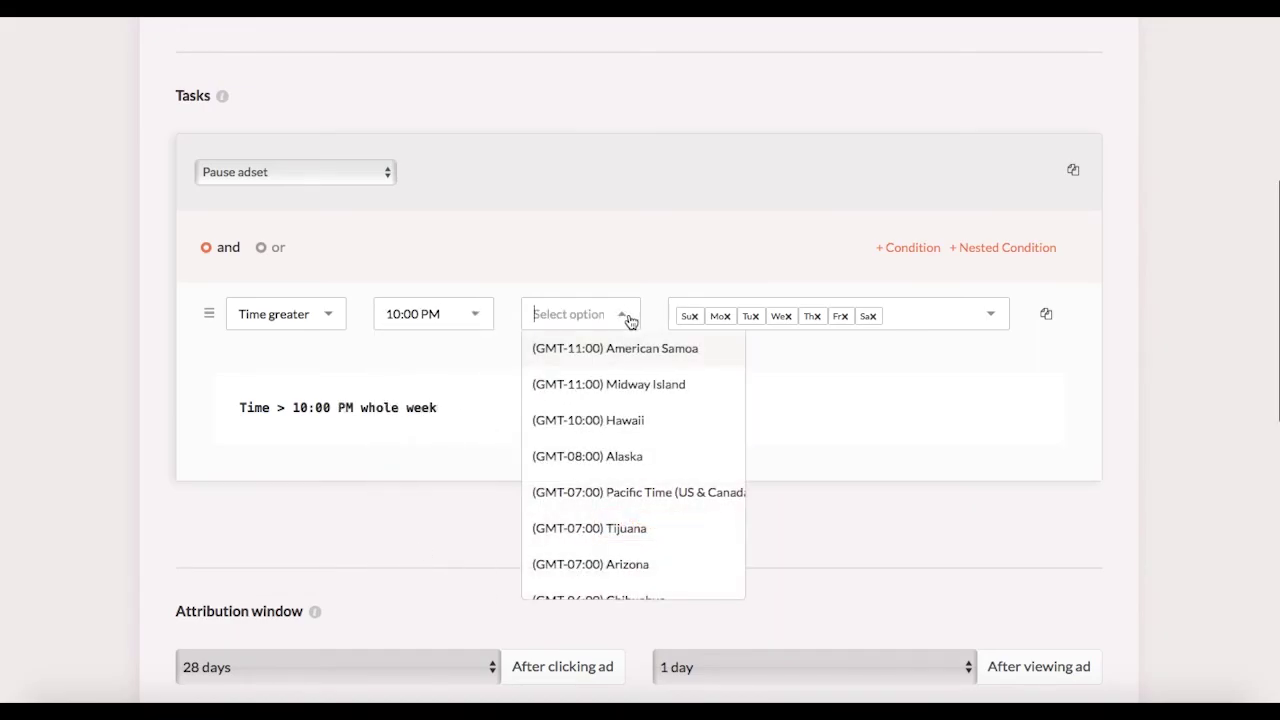
{"action": "scroll", "coordinate": [623, 506], "scroll_direction": "down", "scroll_amount": 5}
{"action": "scroll", "coordinate": [623, 506], "scroll_direction": "down", "scroll_amount": 3}
{"action": "left_click", "coordinate": [895, 430]}
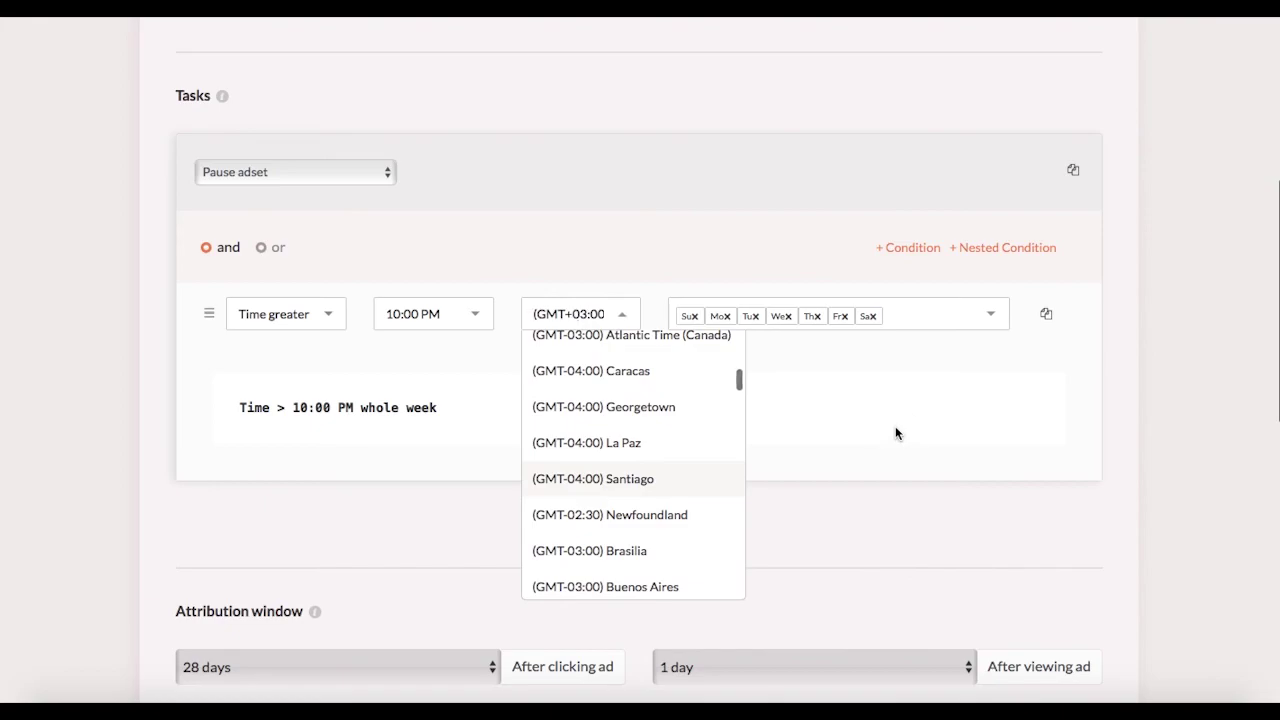
{"action": "scroll", "coordinate": [895, 430], "scroll_direction": "down", "scroll_amount": 10}
{"action": "scroll", "coordinate": [895, 432], "scroll_direction": "down", "scroll_amount": 1}
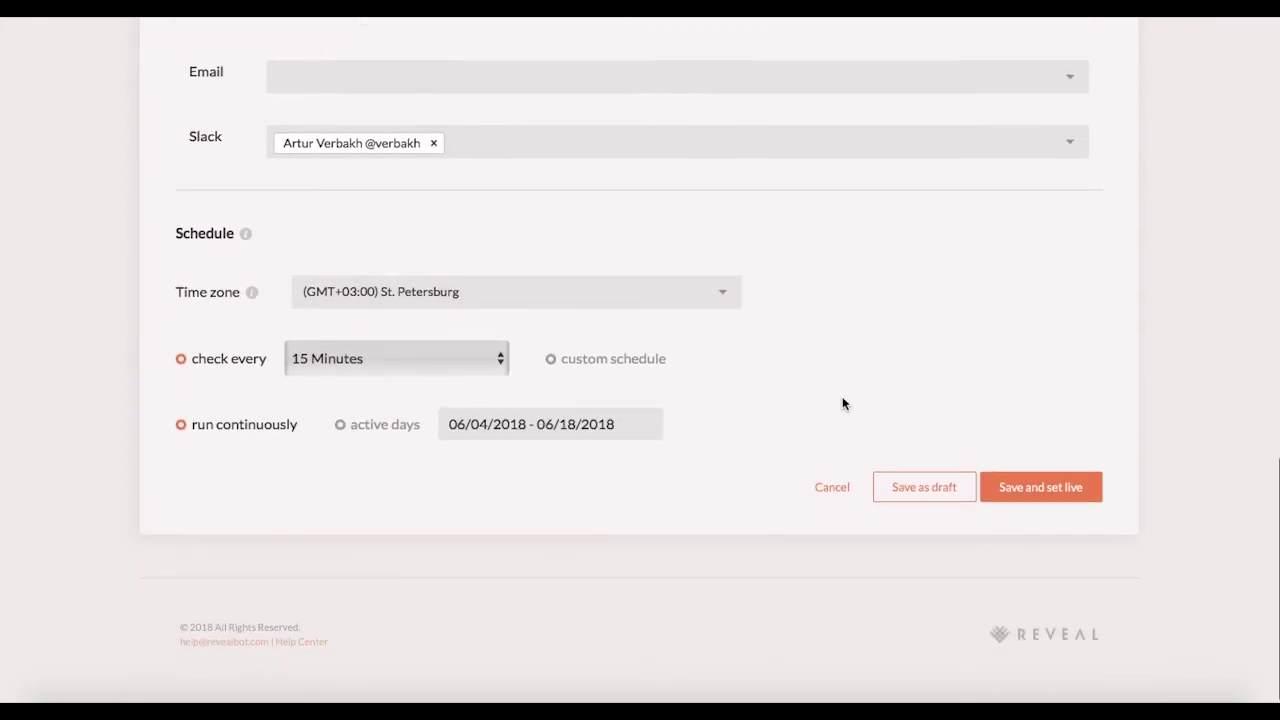
{"action": "left_click", "coordinate": [688, 294]}
{"action": "scroll", "coordinate": [525, 490], "scroll_direction": "down", "scroll_amount": 4}
{"action": "scroll", "coordinate": [525, 490], "scroll_direction": "up", "scroll_amount": 1}
{"action": "left_click", "coordinate": [960, 380]}
Switch the rule to a custom schedule that runs at 11:00 PM on every day of the week
{"action": "left_click", "coordinate": [557, 362]}
{"action": "scroll", "coordinate": [686, 514], "scroll_direction": "down", "scroll_amount": 7}
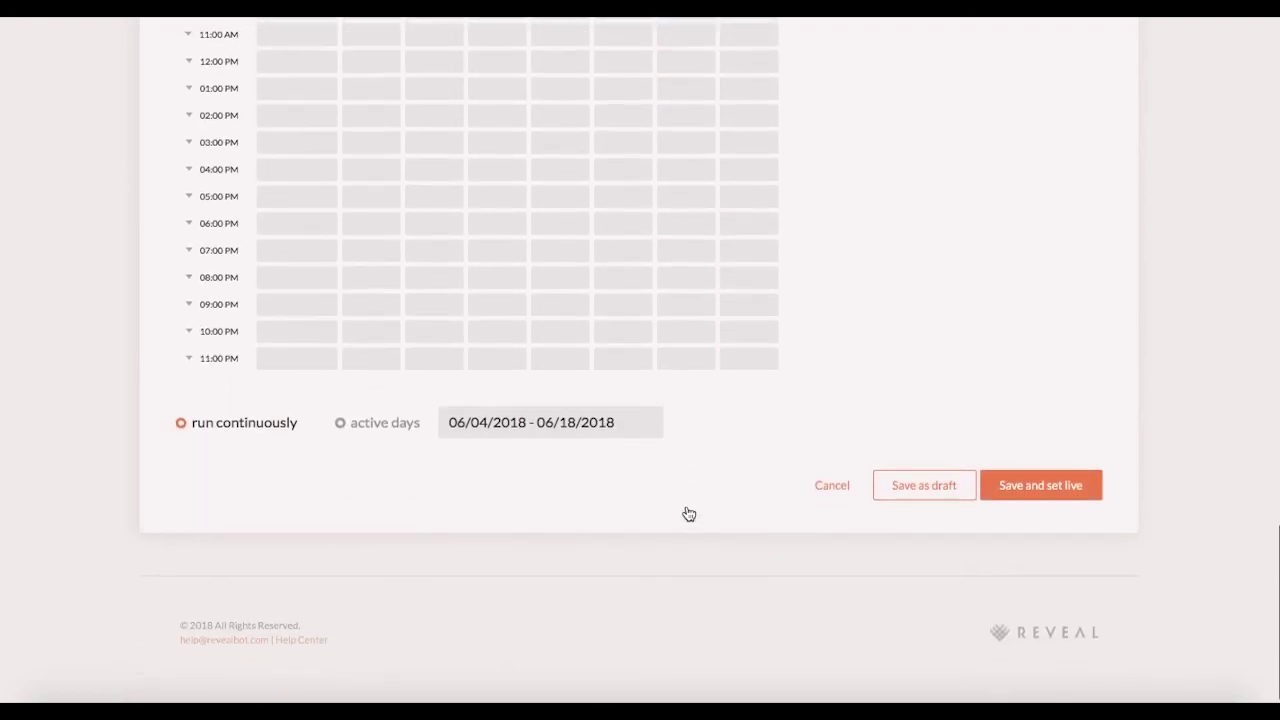
{"action": "left_click", "coordinate": [294, 368]}
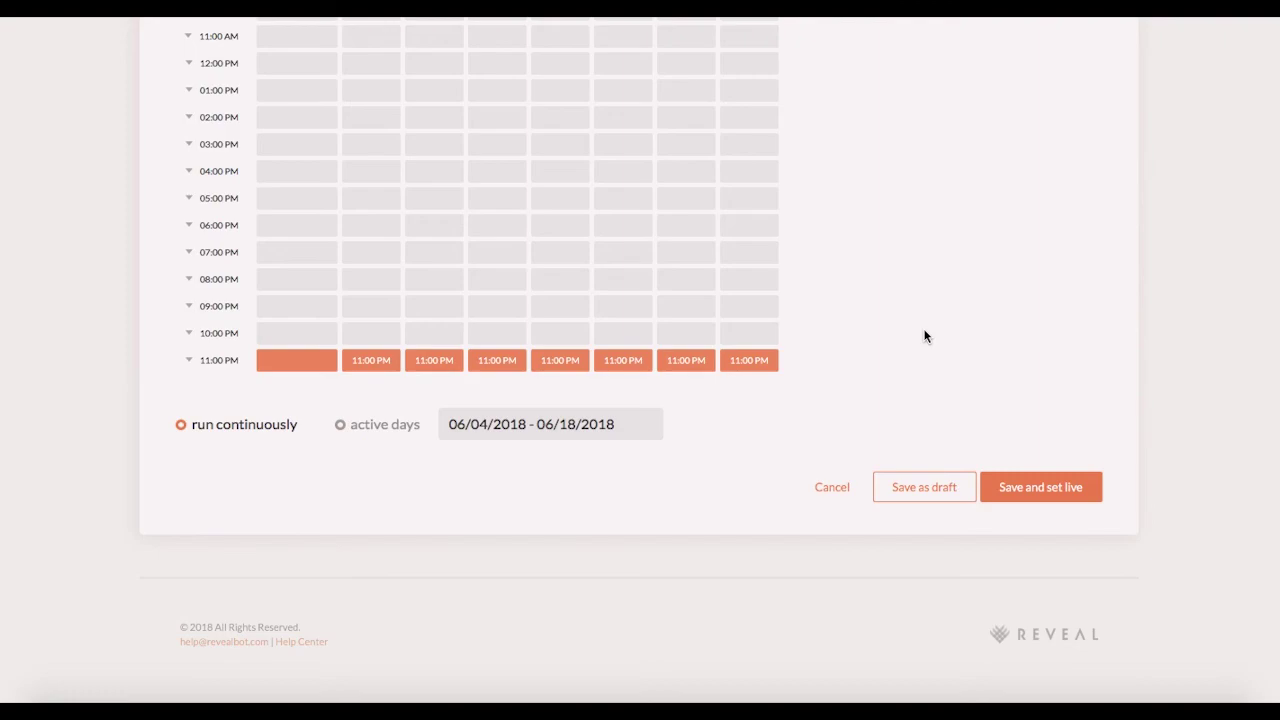
{"action": "scroll", "coordinate": [925, 337], "scroll_direction": "up", "scroll_amount": 1}
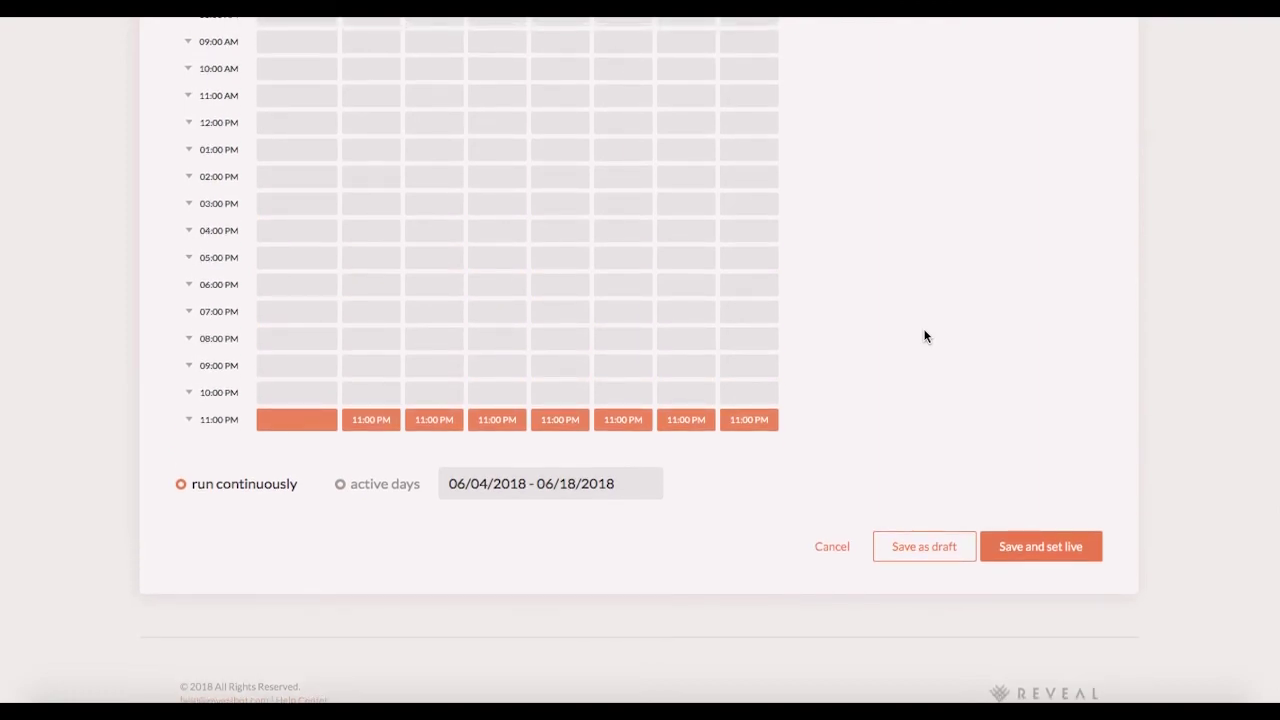
{"action": "scroll", "coordinate": [925, 337], "scroll_direction": "up", "scroll_amount": 15}
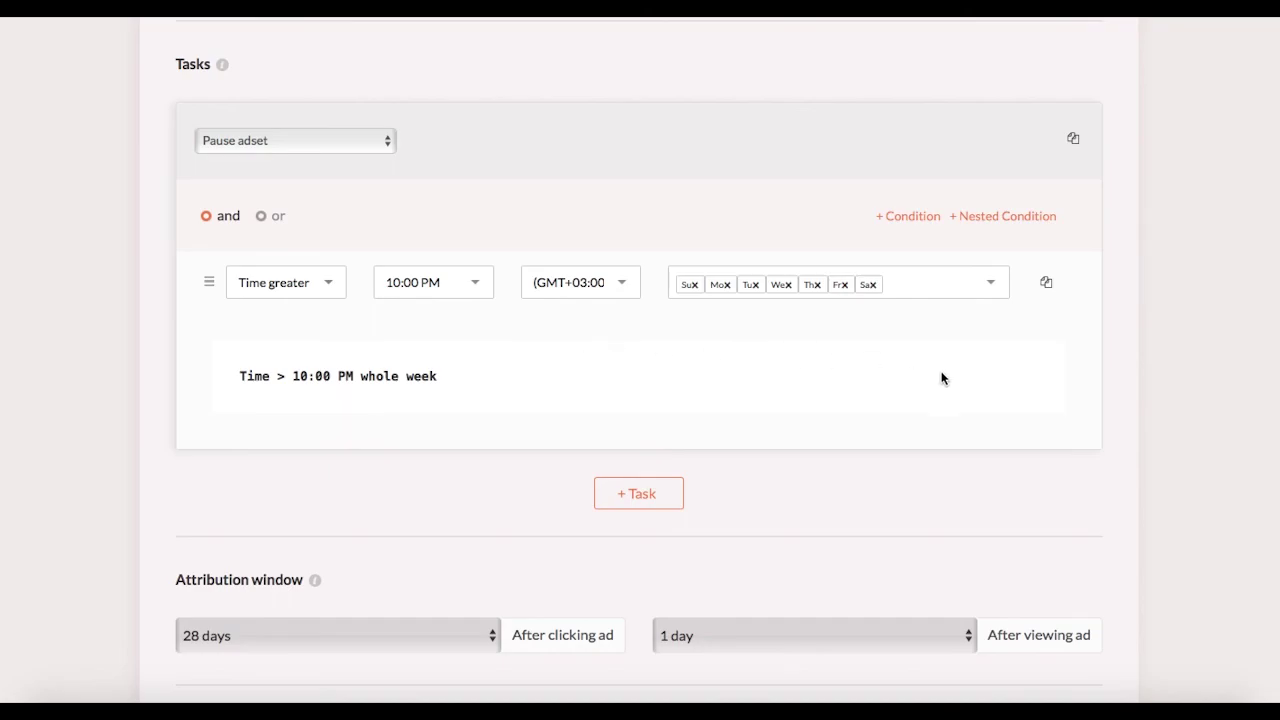
{"action": "scroll", "coordinate": [980, 380], "scroll_direction": "up", "scroll_amount": 5}
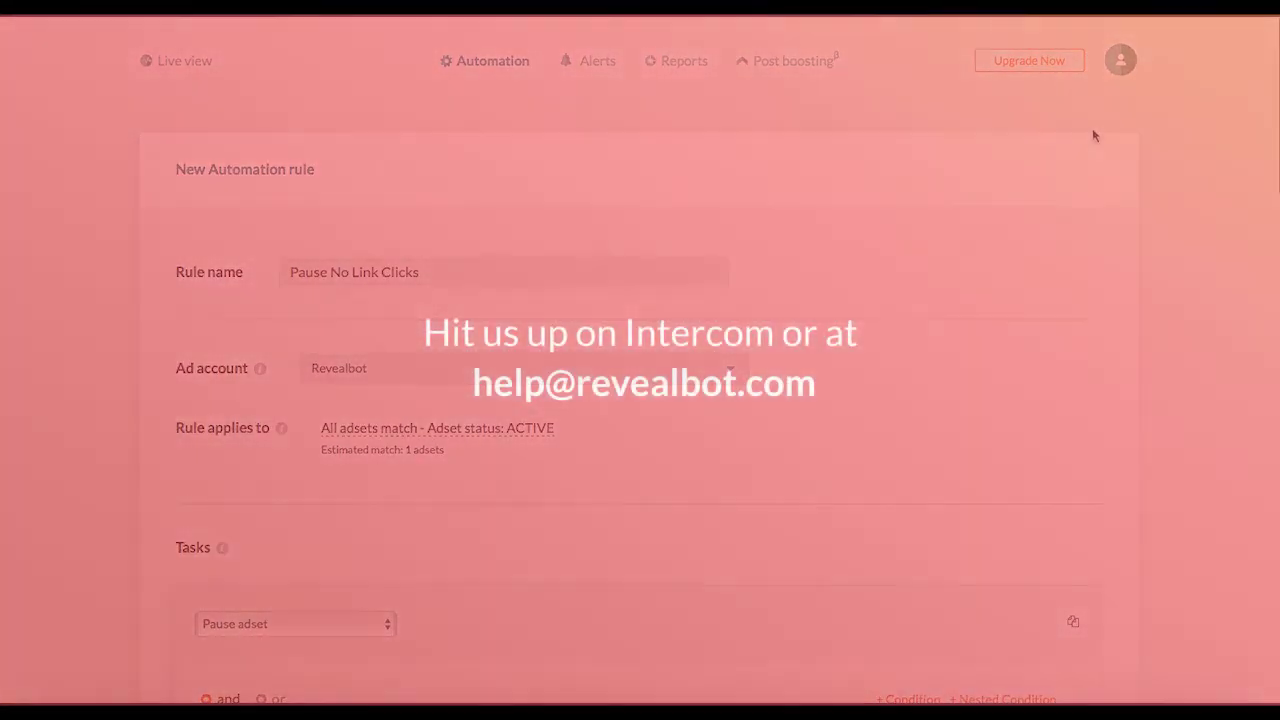